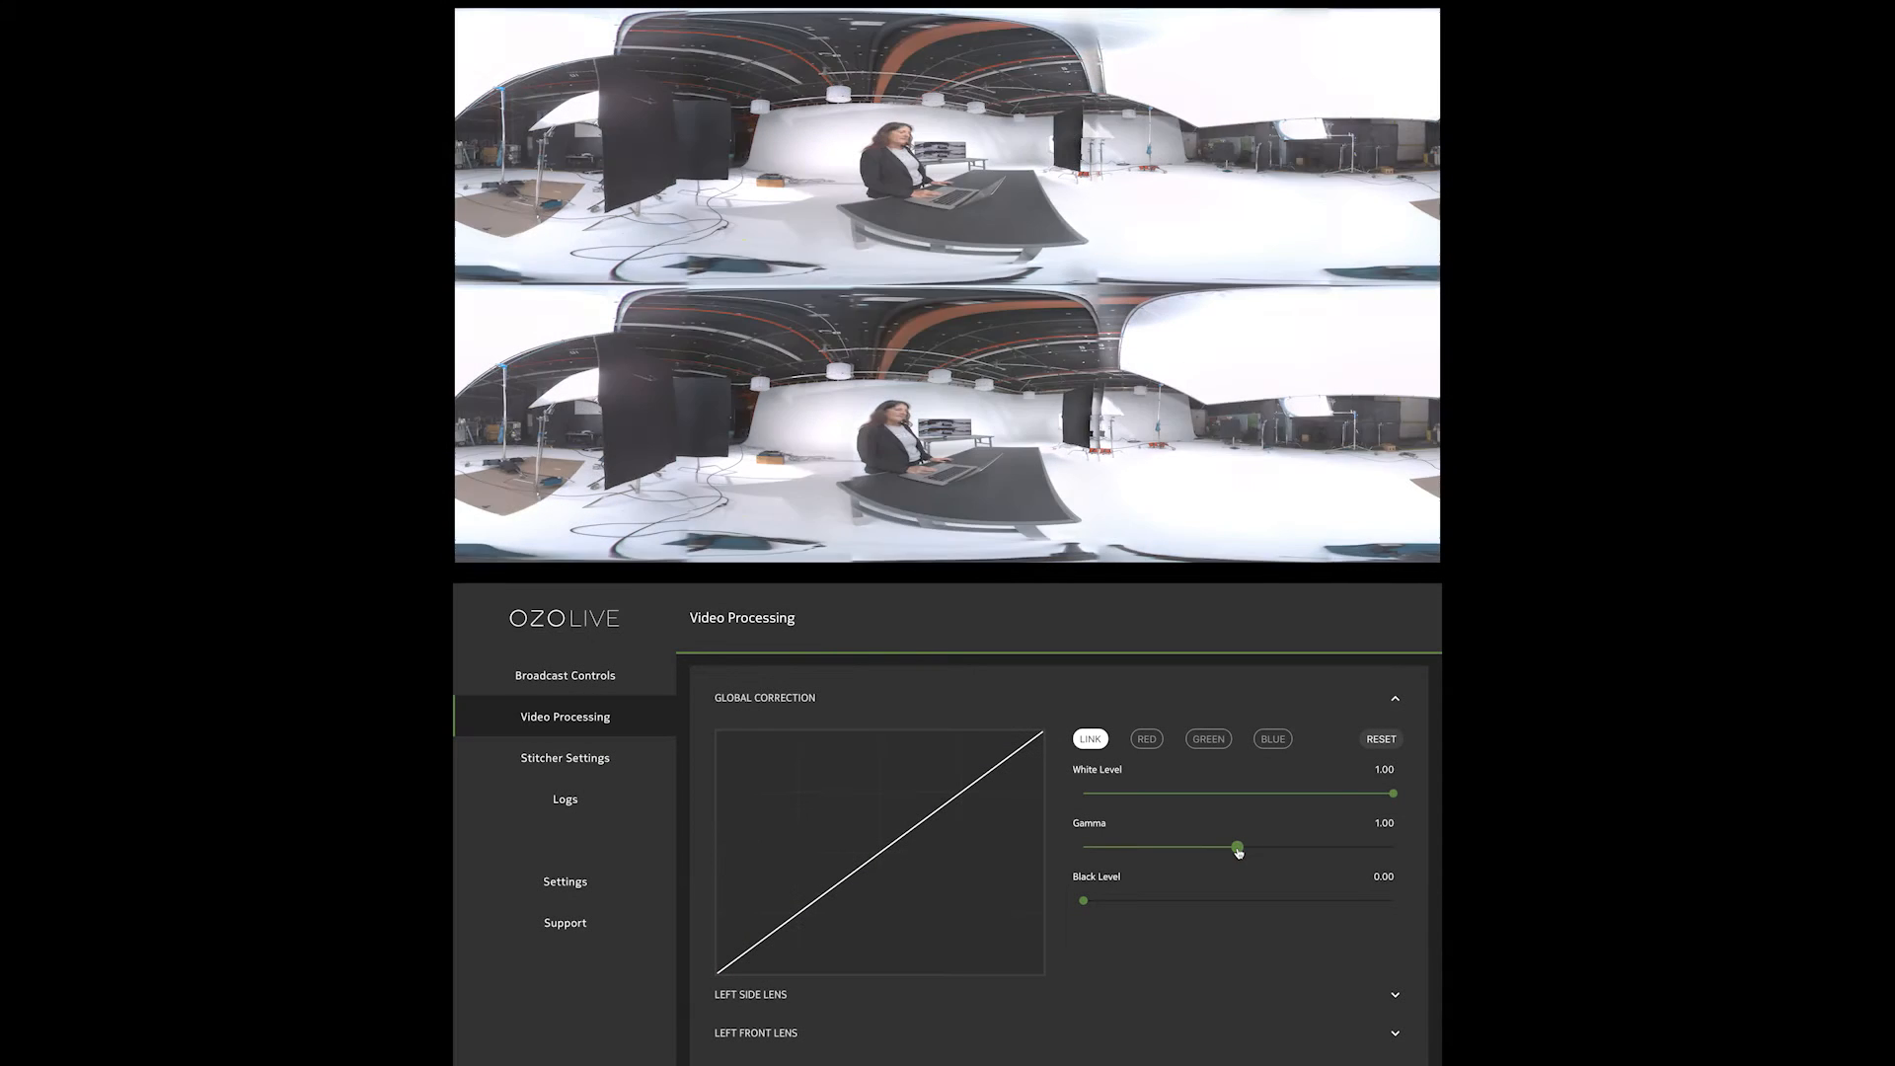
# Try the linked-channel global gamma at 4.03 and 0.29, and reset the global correction
pyautogui.moveTo(1238, 847); pyautogui.dragTo(1347, 849)
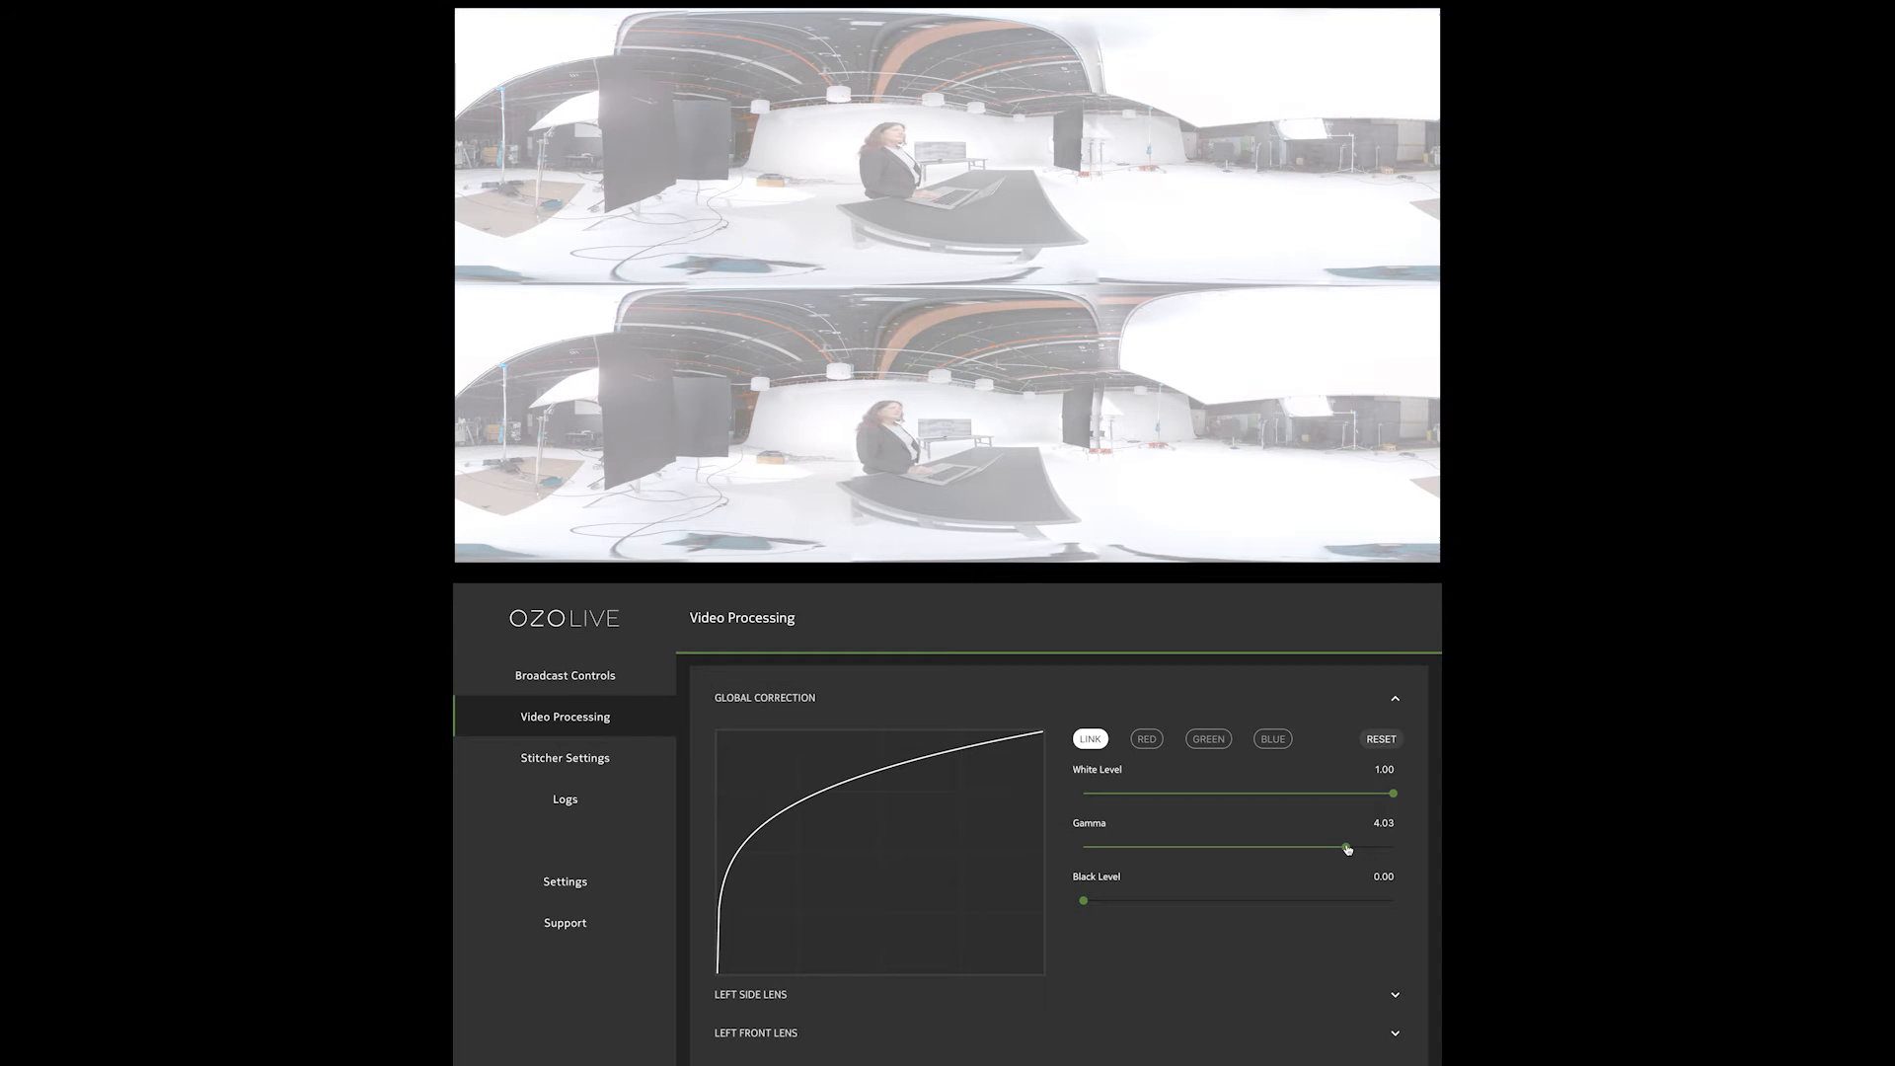
pyautogui.moveTo(1347, 849); pyautogui.dragTo(1142, 851)
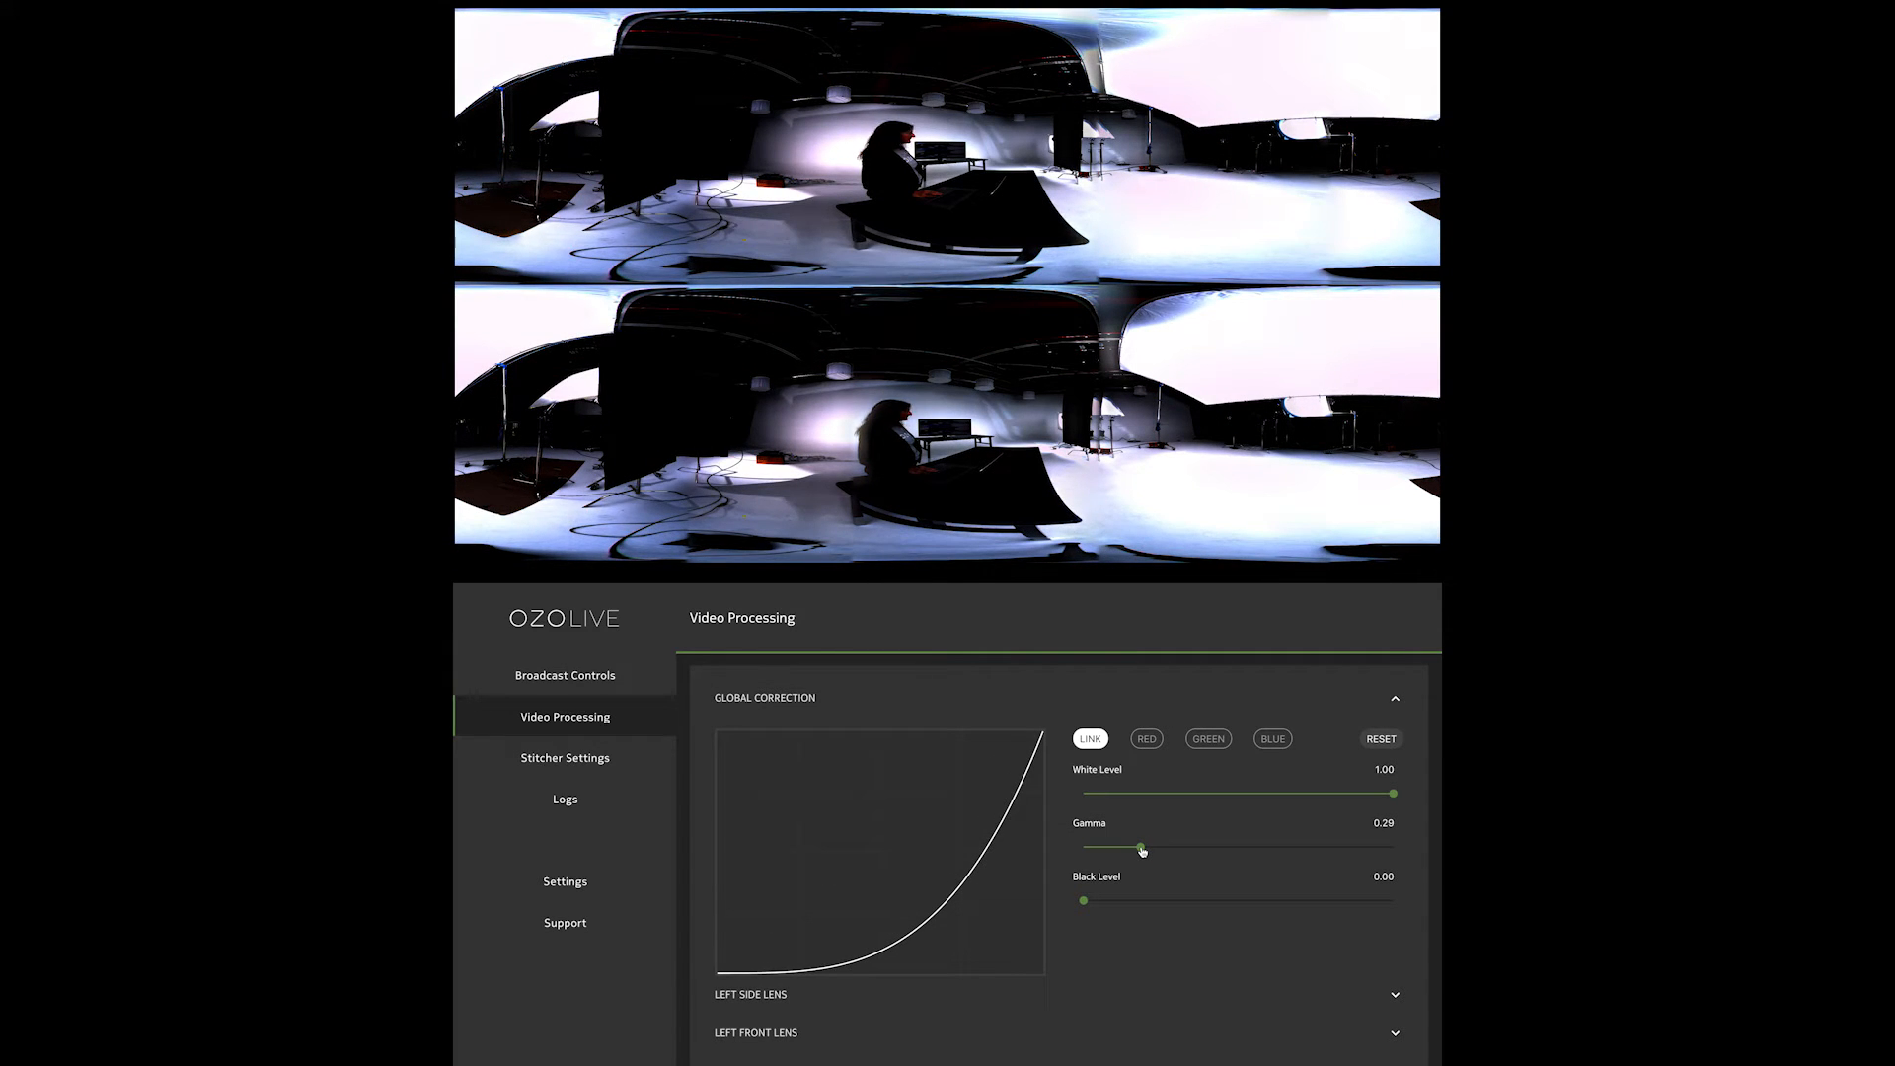
pyautogui.click(1382, 741)
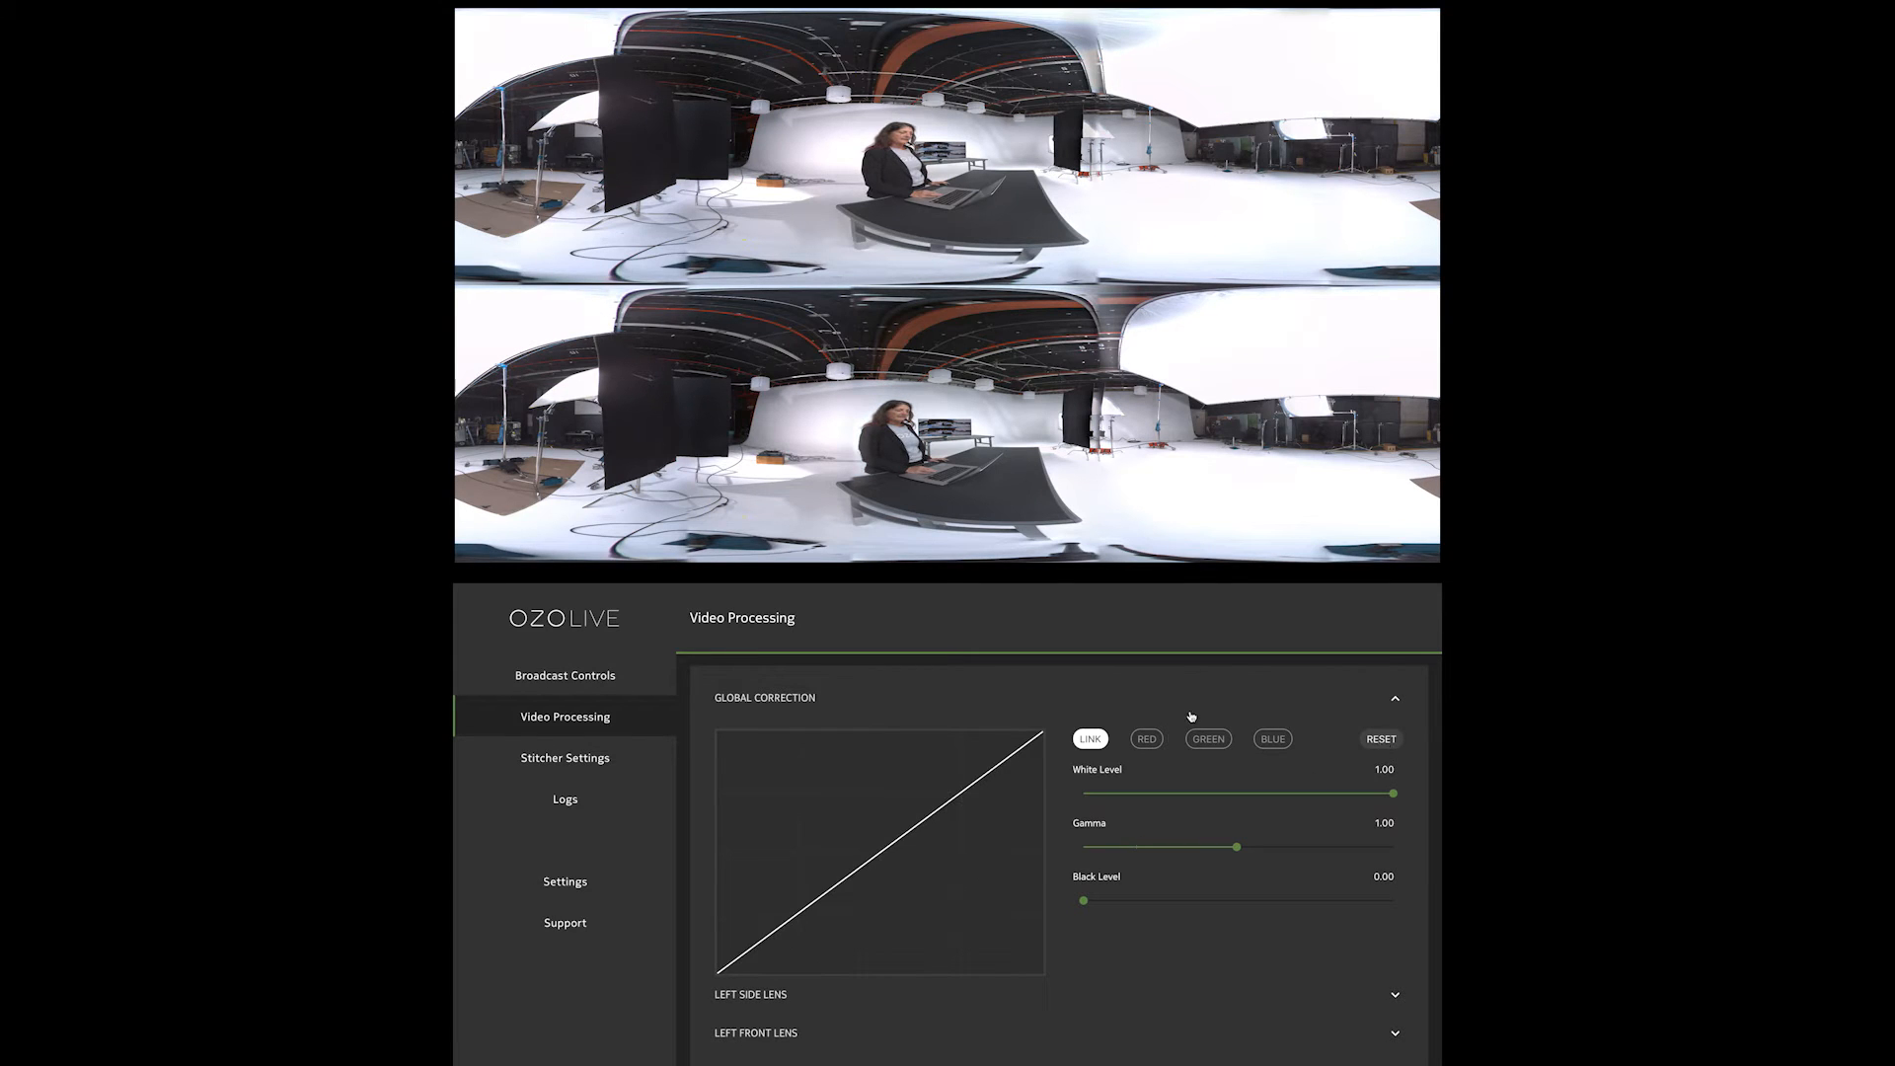
# Try a gamma of 0.27 on the red channel of the global correction, and reset it
pyautogui.click(1146, 741)
pyautogui.moveTo(1392, 793)
pyautogui.mouseDown()
pyautogui.moveTo(1261, 795)
pyautogui.moveTo(1393, 796)
pyautogui.mouseUp()
pyautogui.moveTo(1237, 847); pyautogui.dragTo(1136, 857)
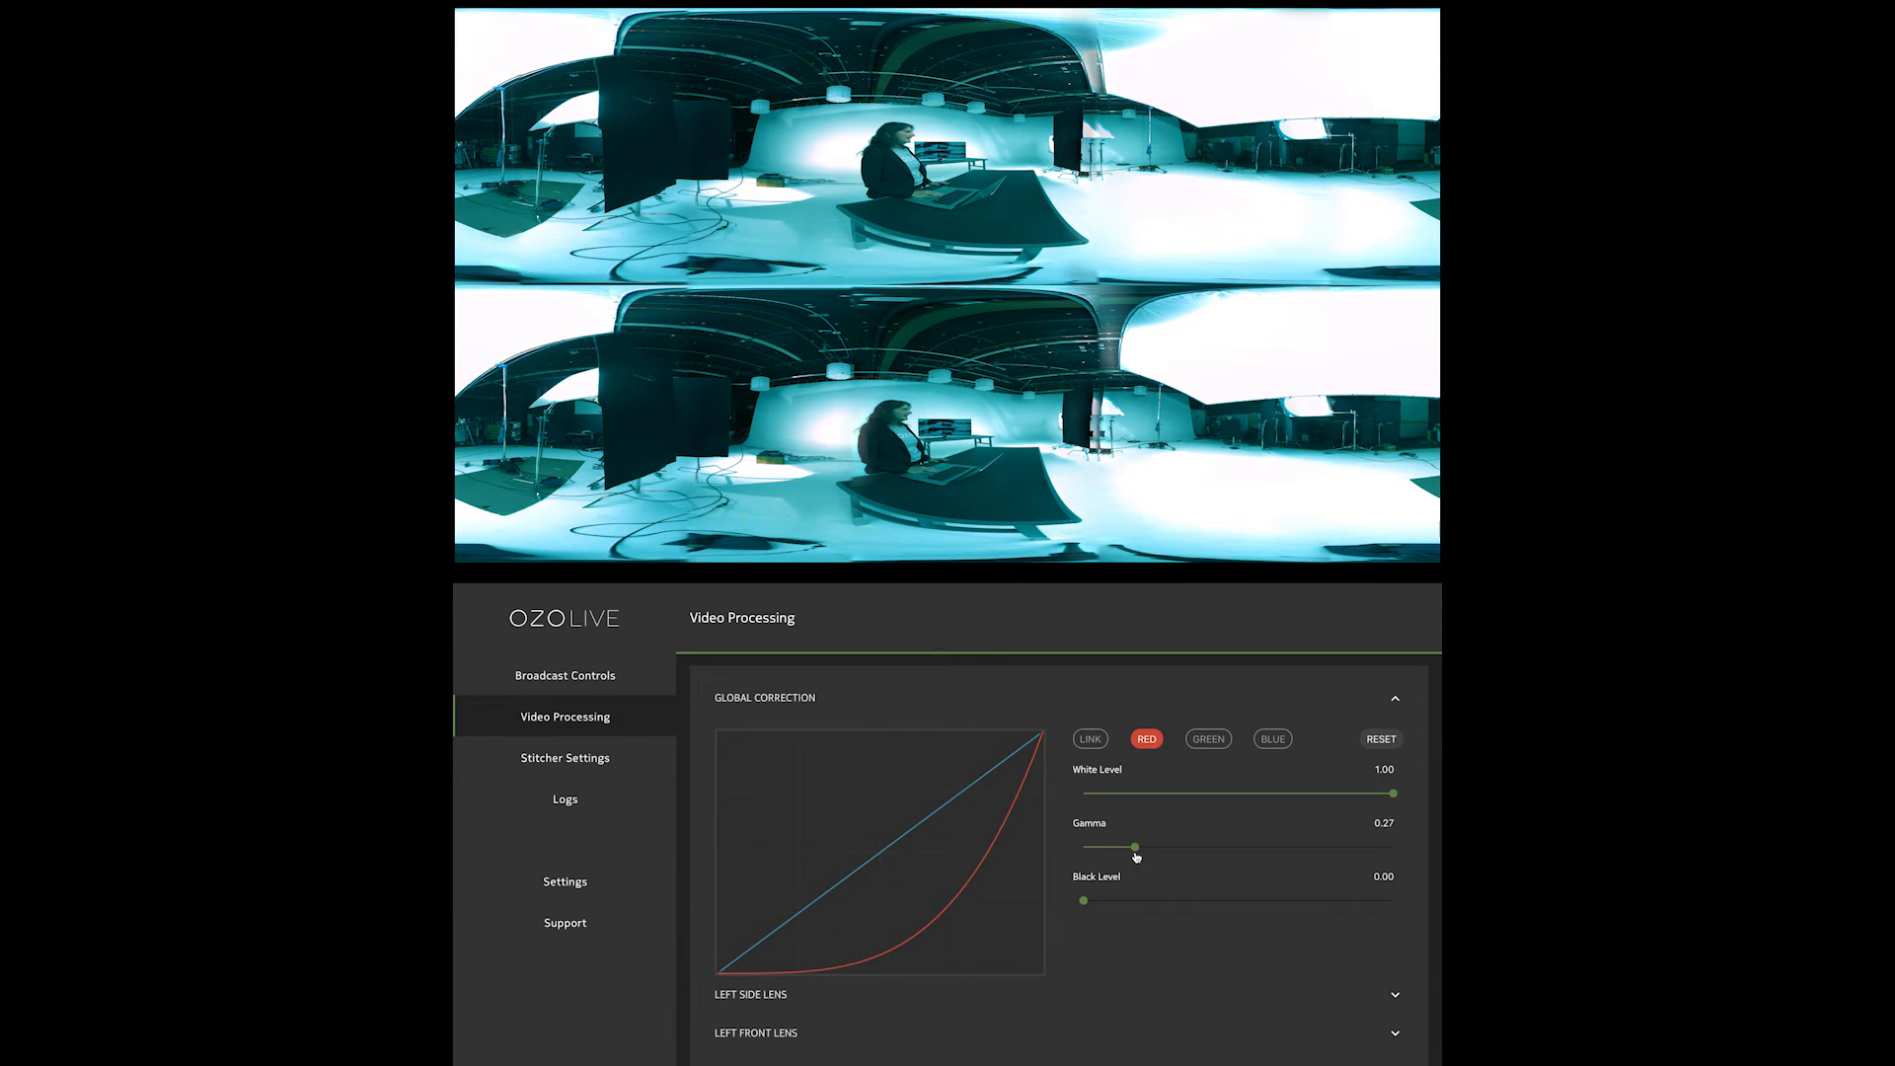
pyautogui.click(1380, 740)
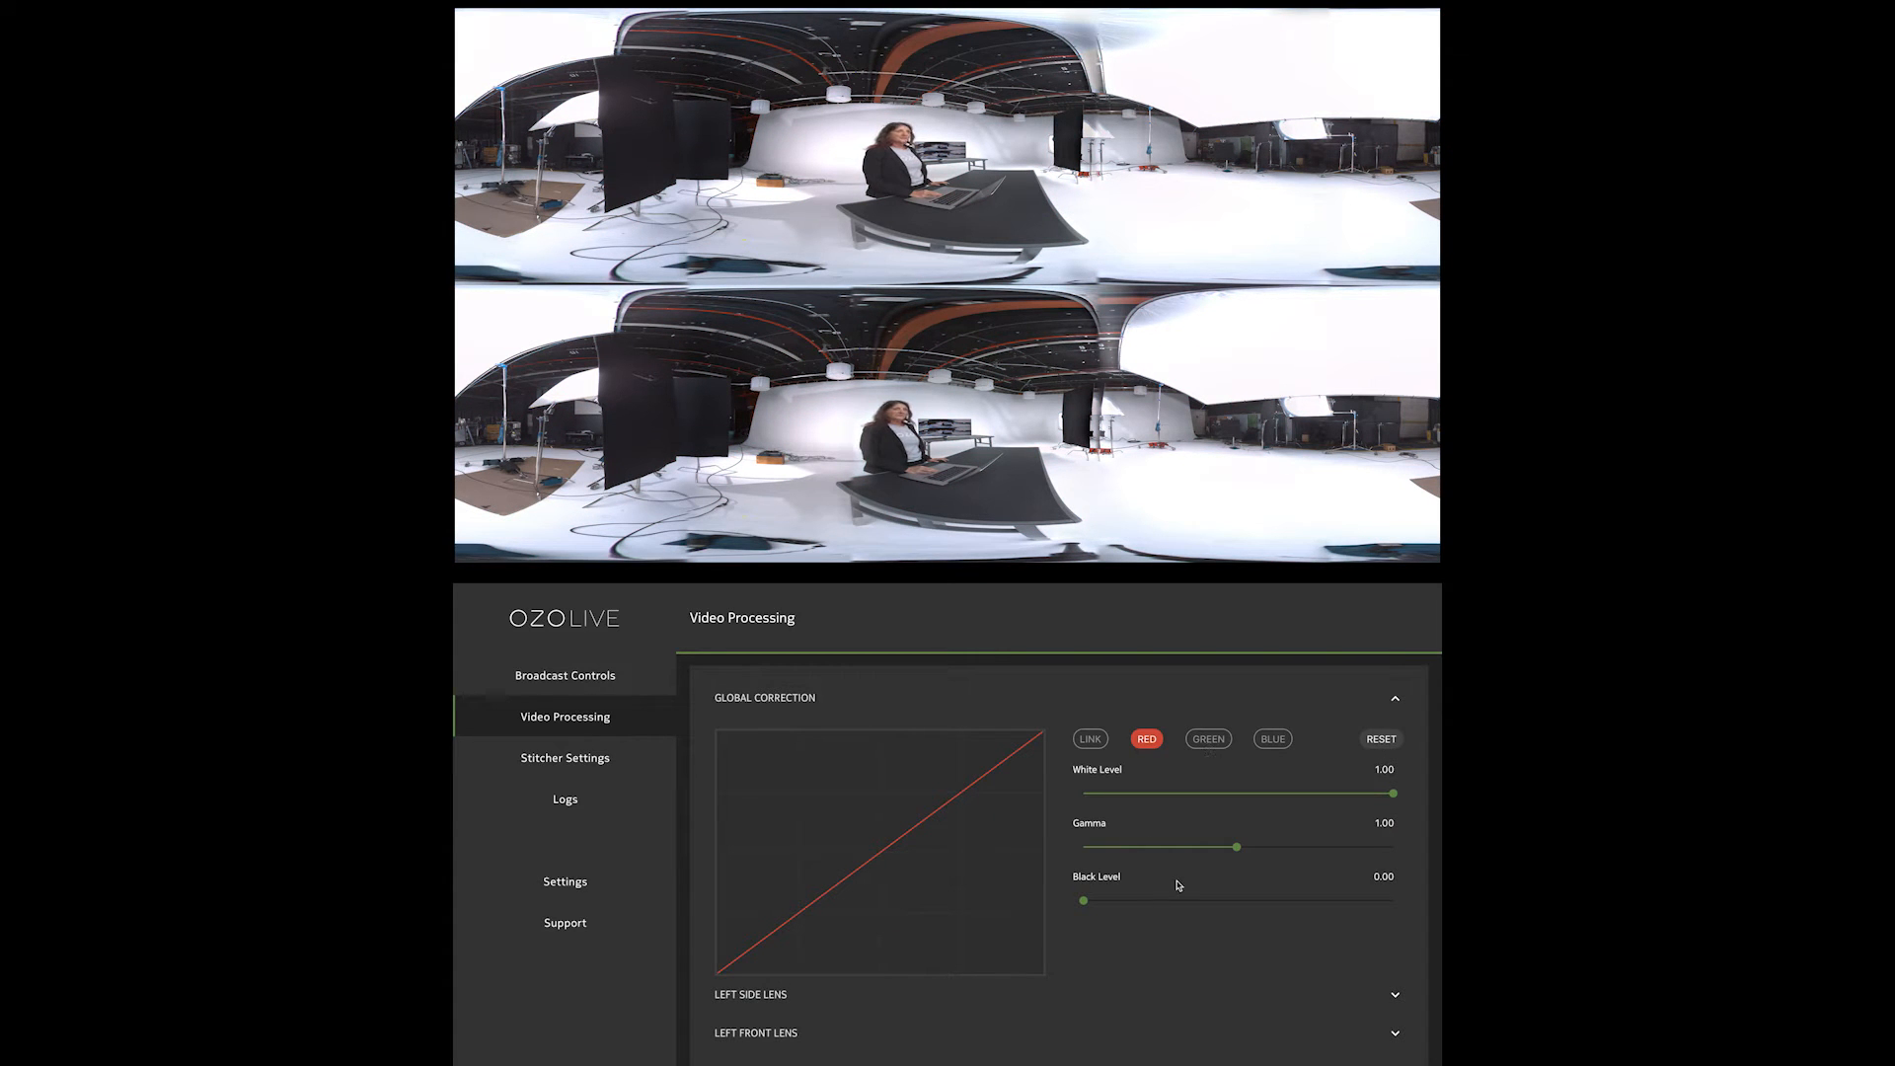
# Try raising the left side lens's linked gamma to about 3.76, and reset that lens's correction
pyautogui.click(719, 997)
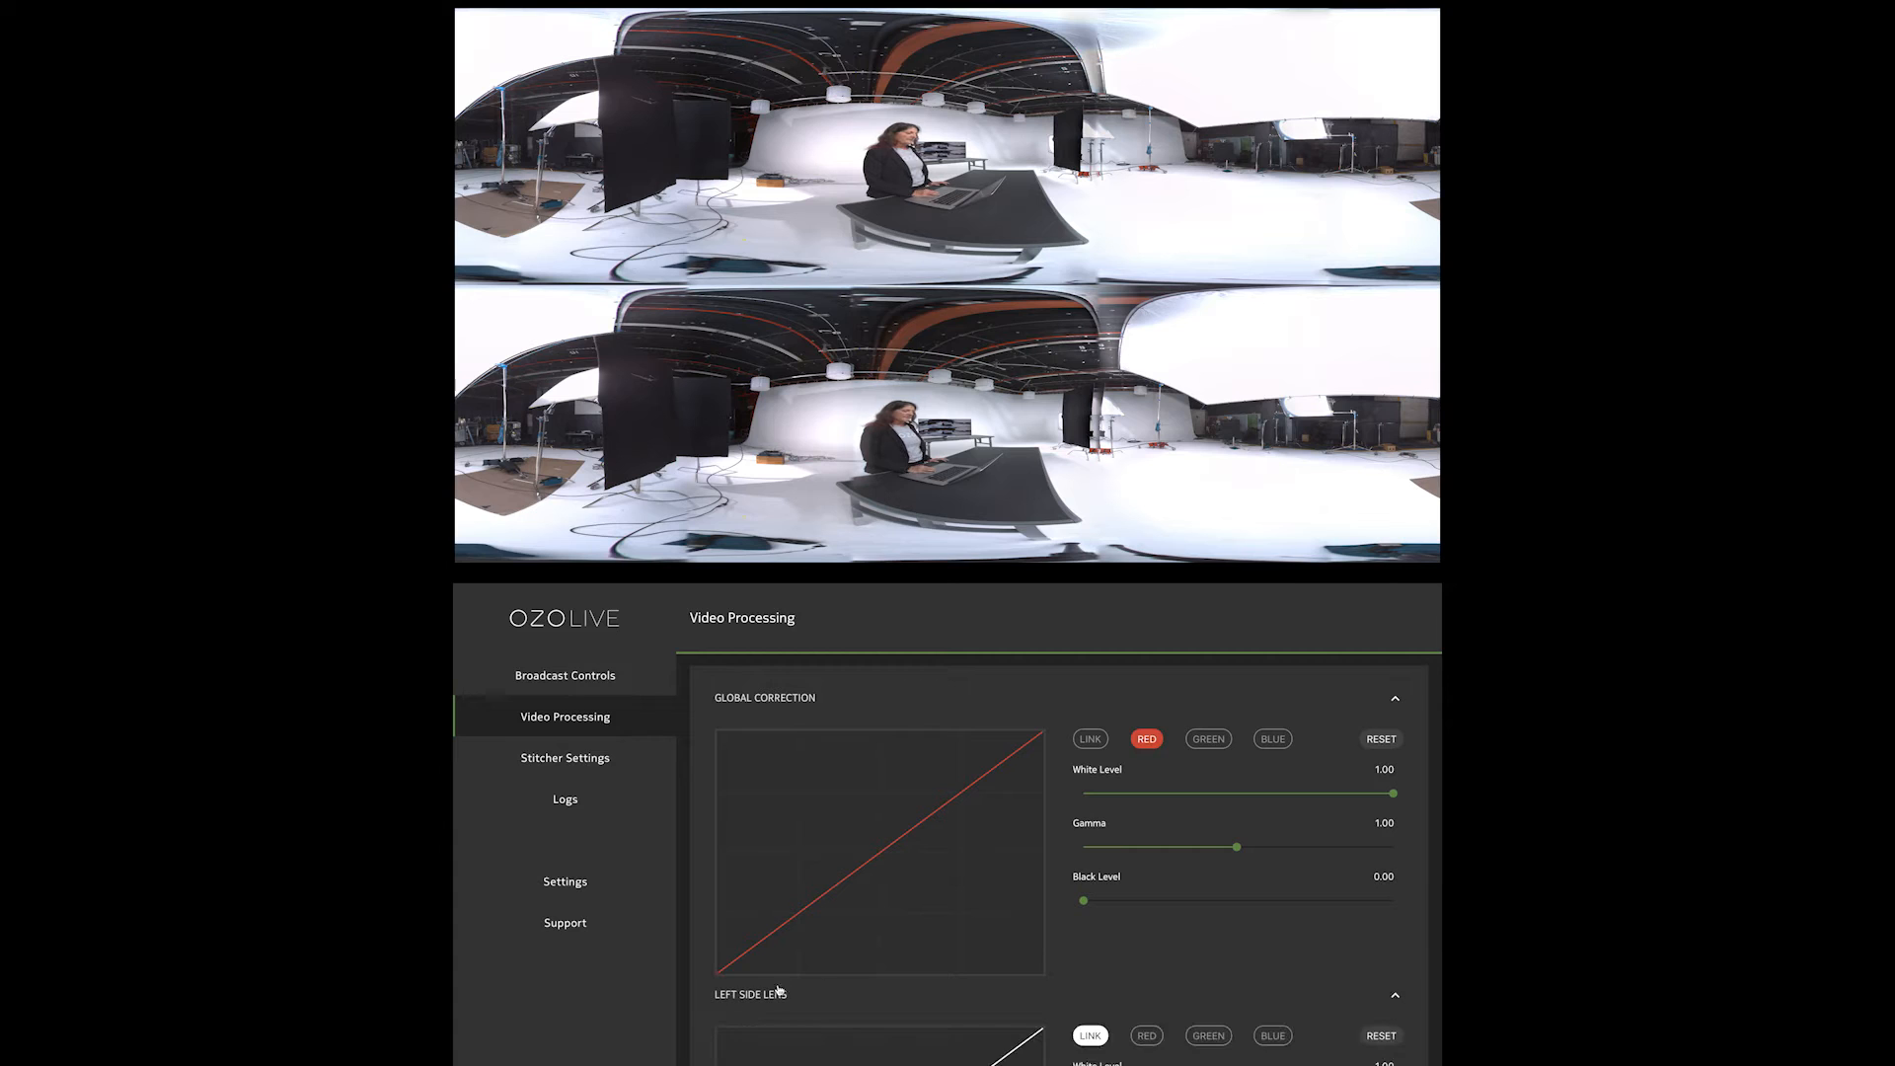
pyautogui.scroll(-3, 860, 975)
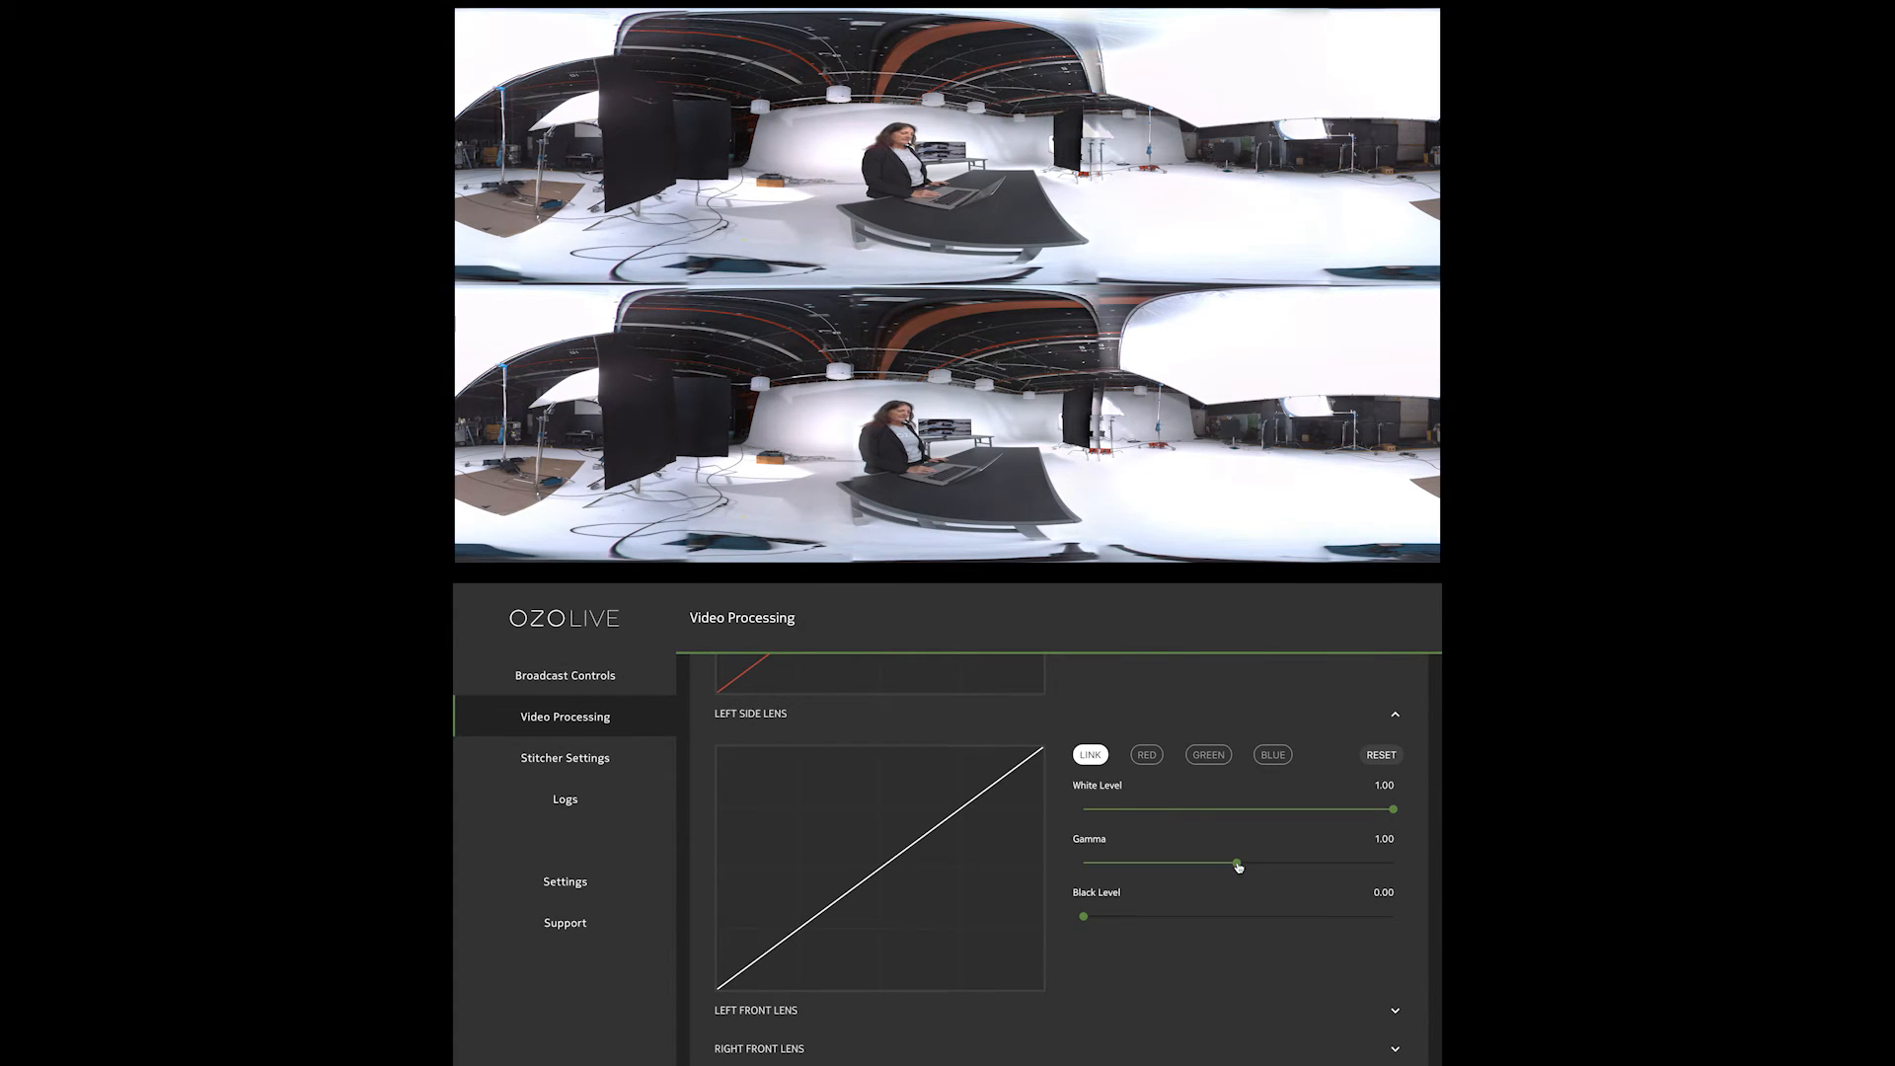
pyautogui.moveTo(1238, 866); pyautogui.dragTo(1339, 856)
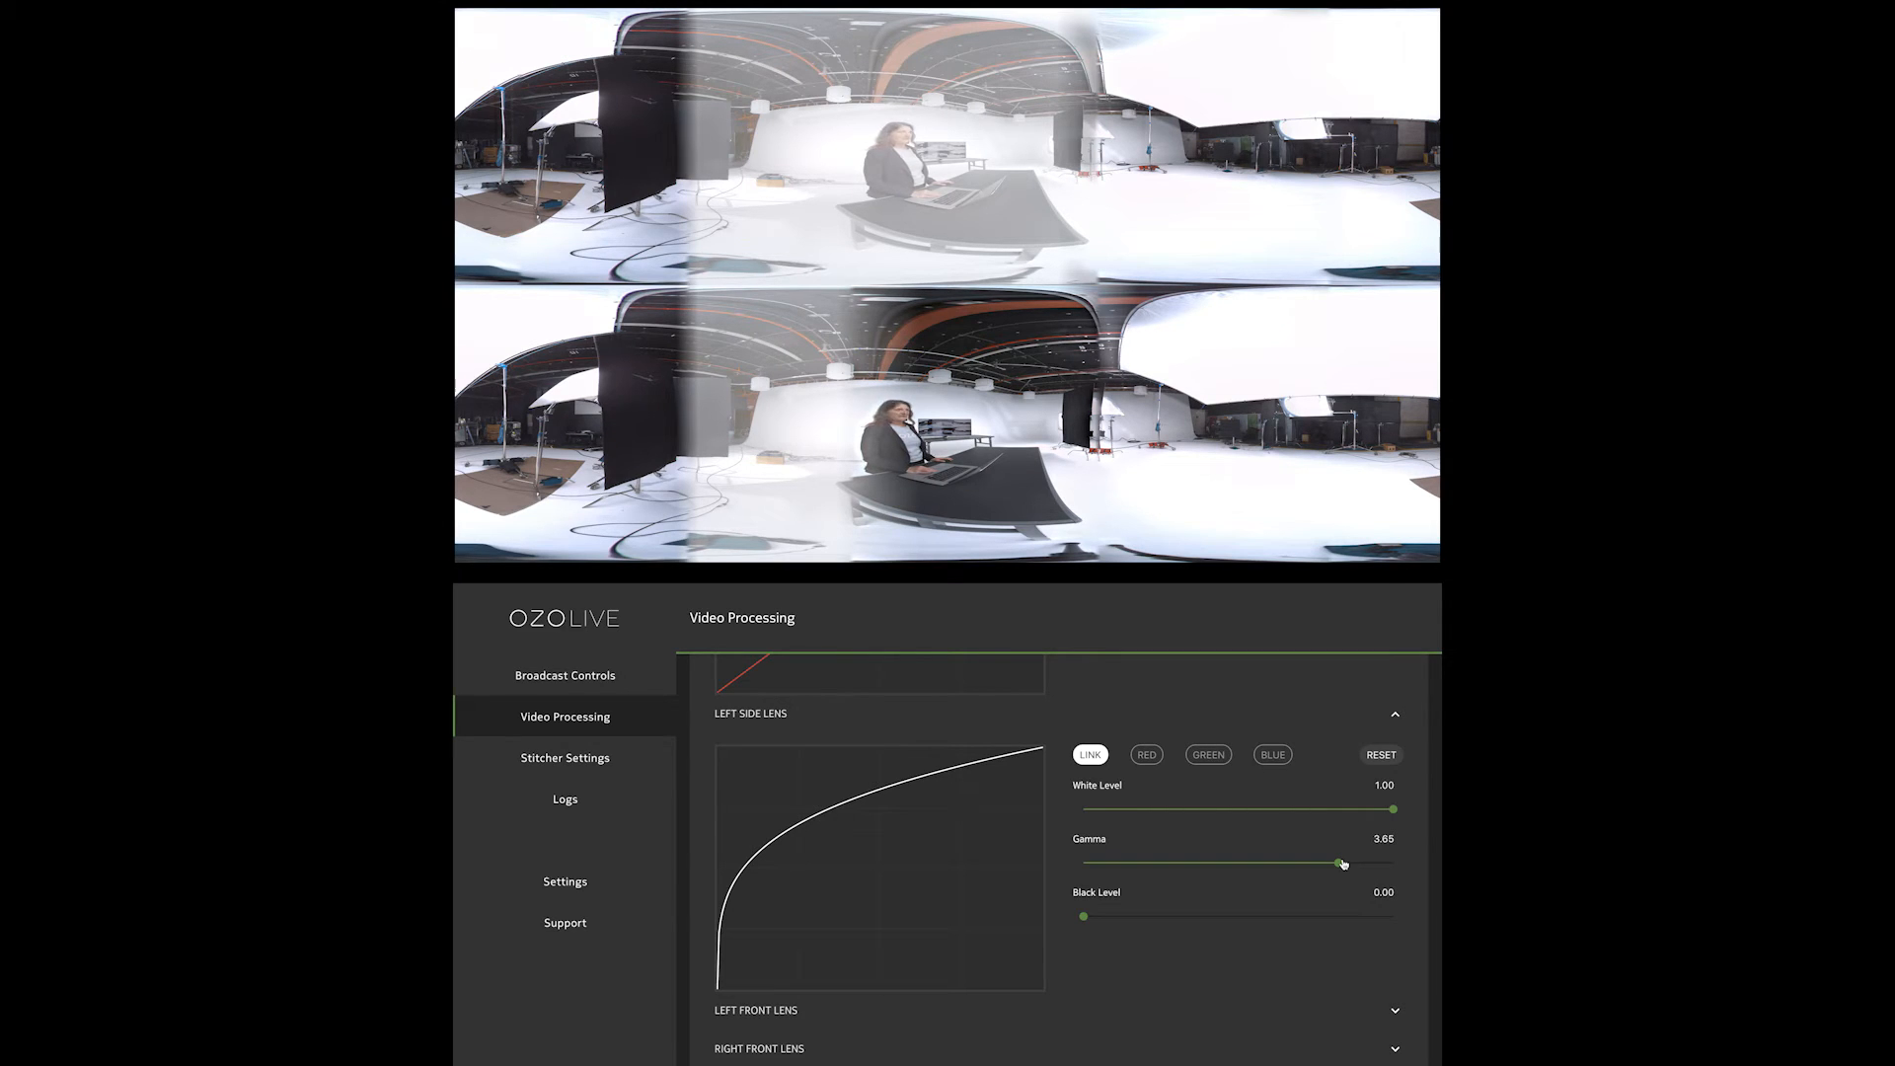
pyautogui.click(1342, 864)
pyautogui.click(1379, 758)
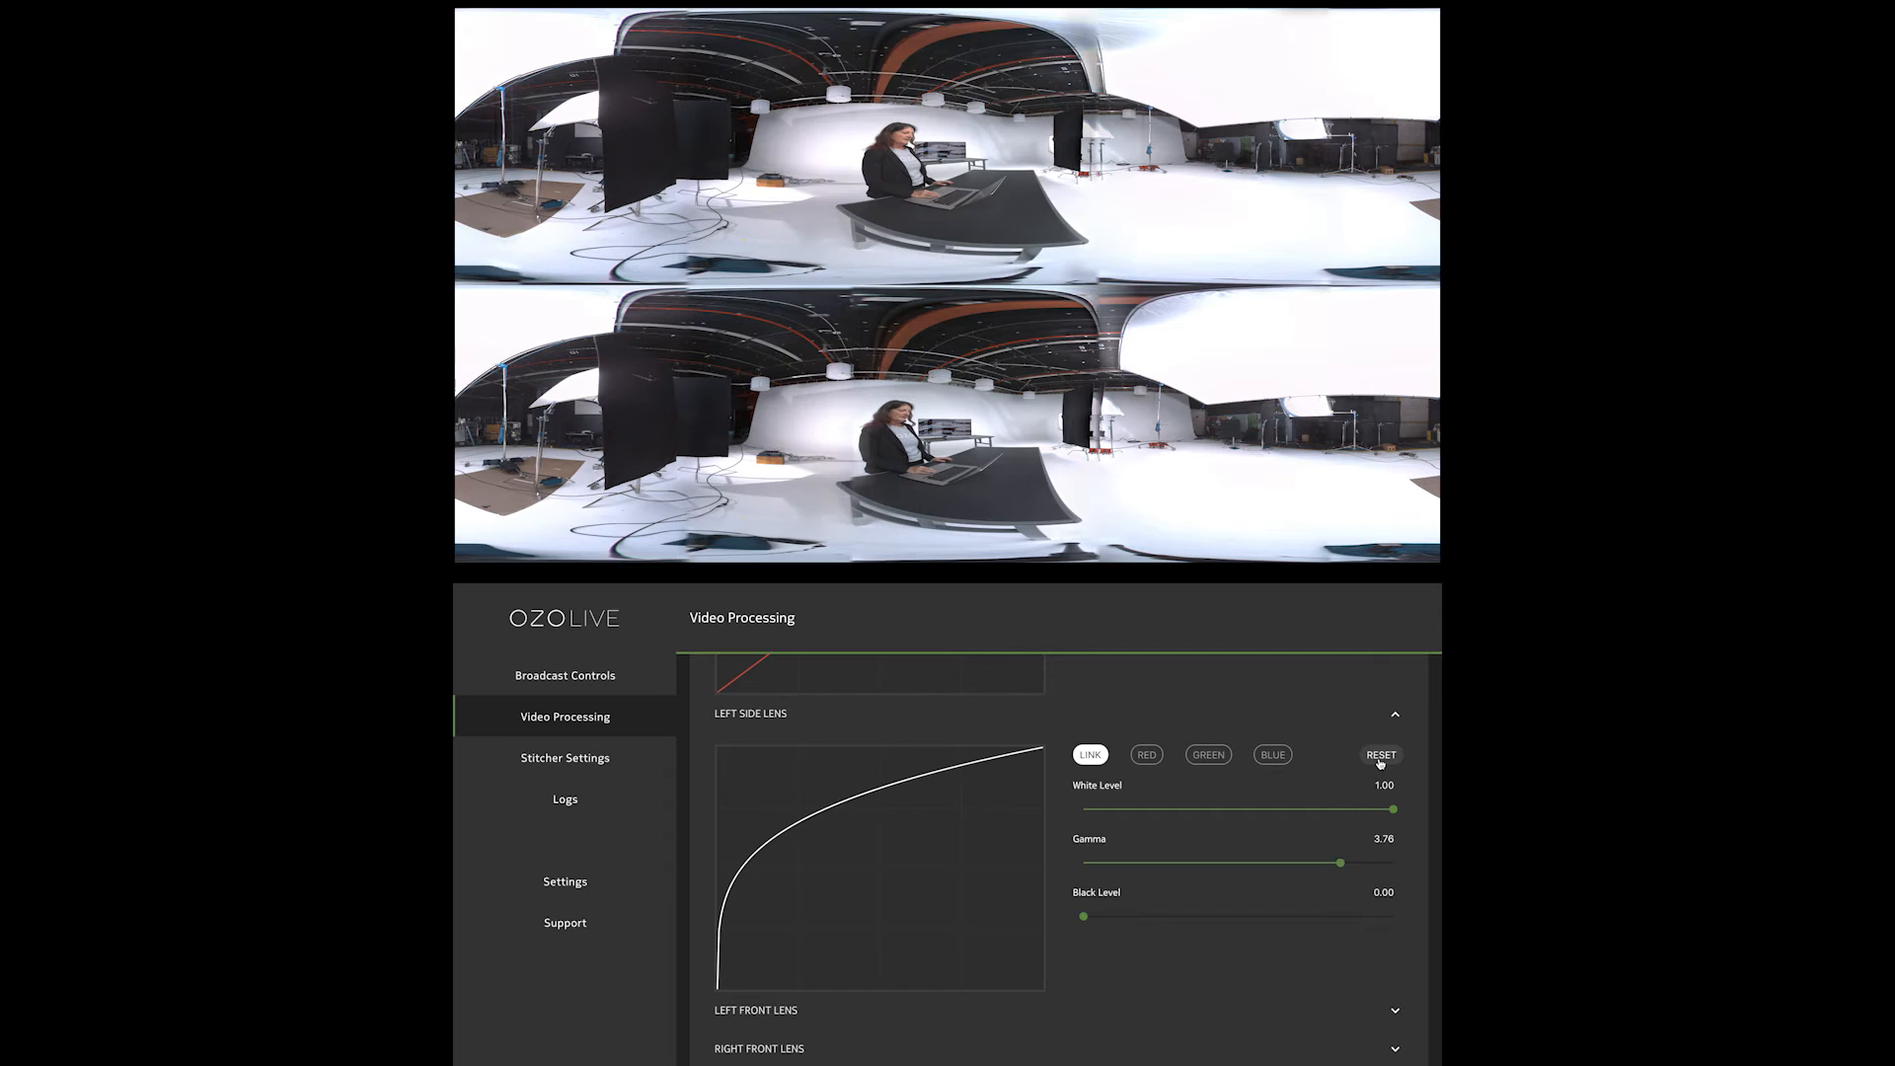
# Try the left front lens's linked gamma at 2.08 and 3.99, and reset that lens's correction
pyautogui.click(779, 1009)
pyautogui.scroll(-3, 1146, 1045)
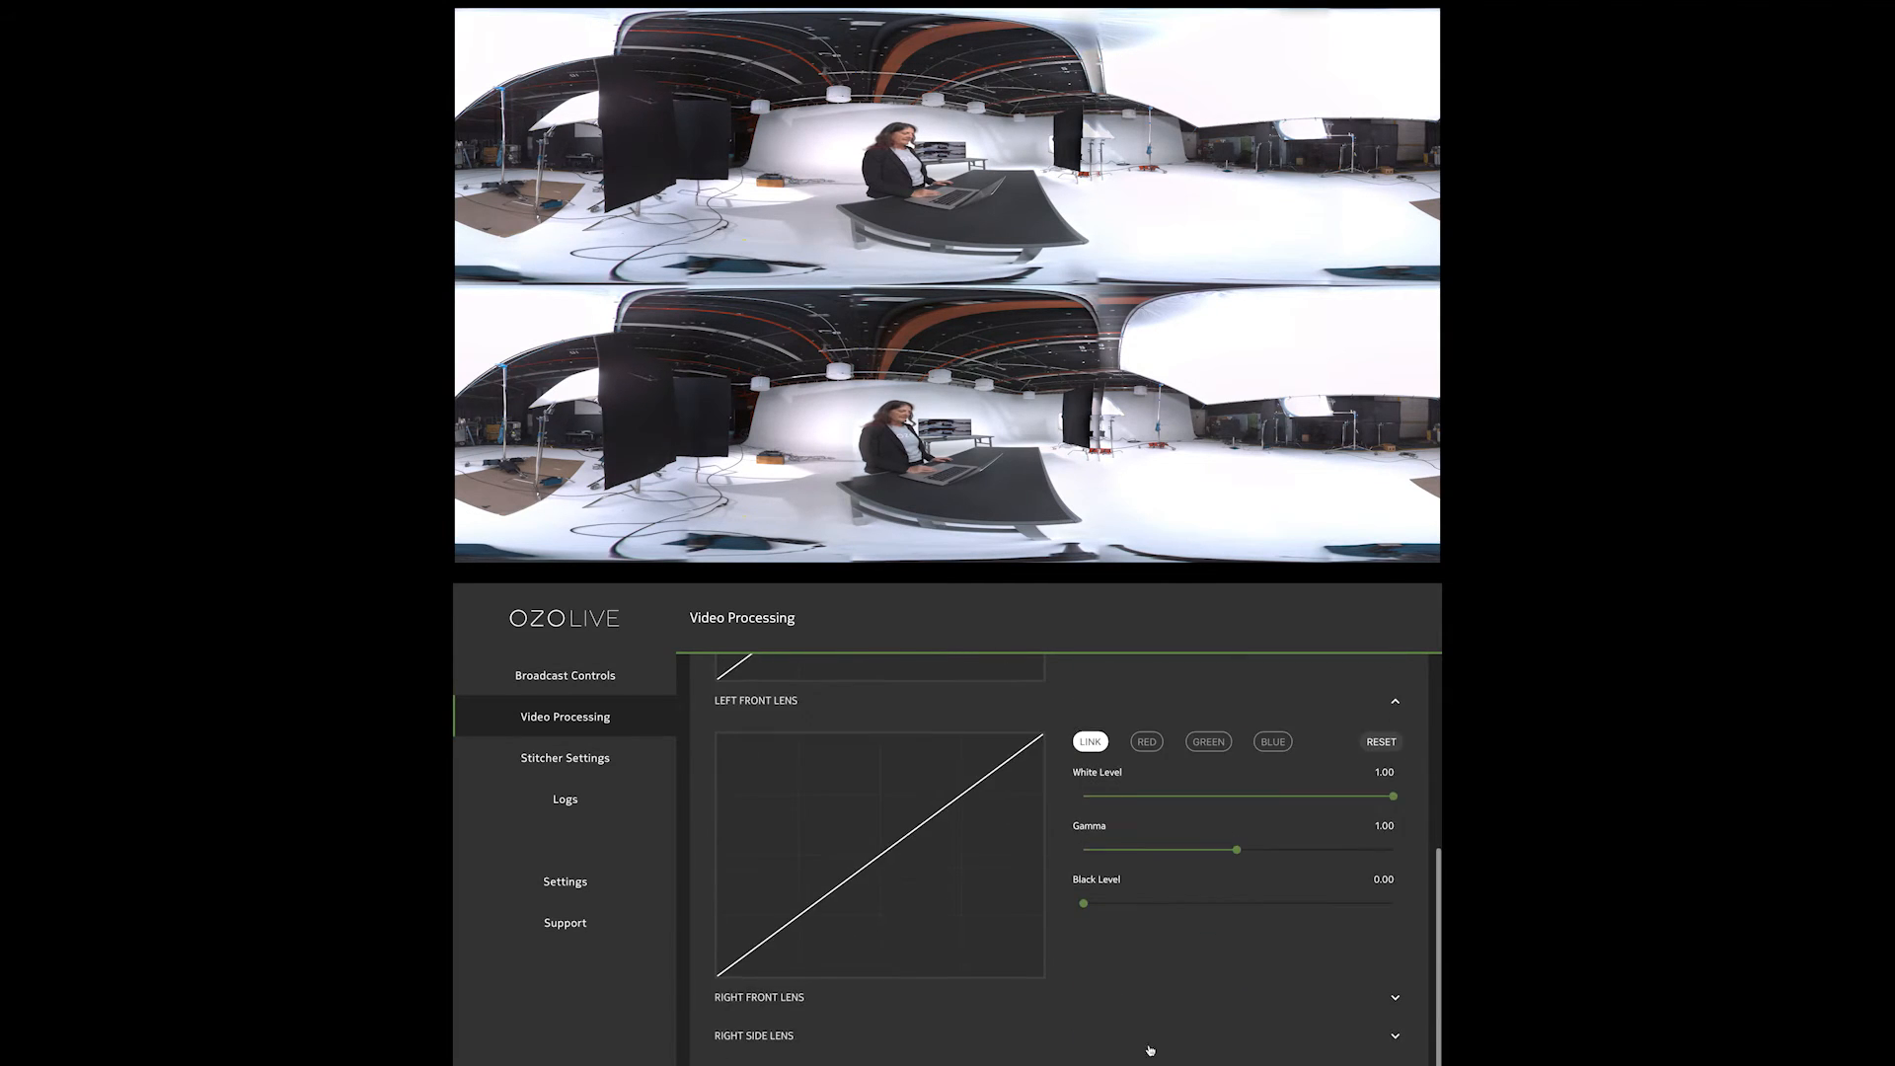
pyautogui.moveTo(1233, 847); pyautogui.dragTo(1302, 853)
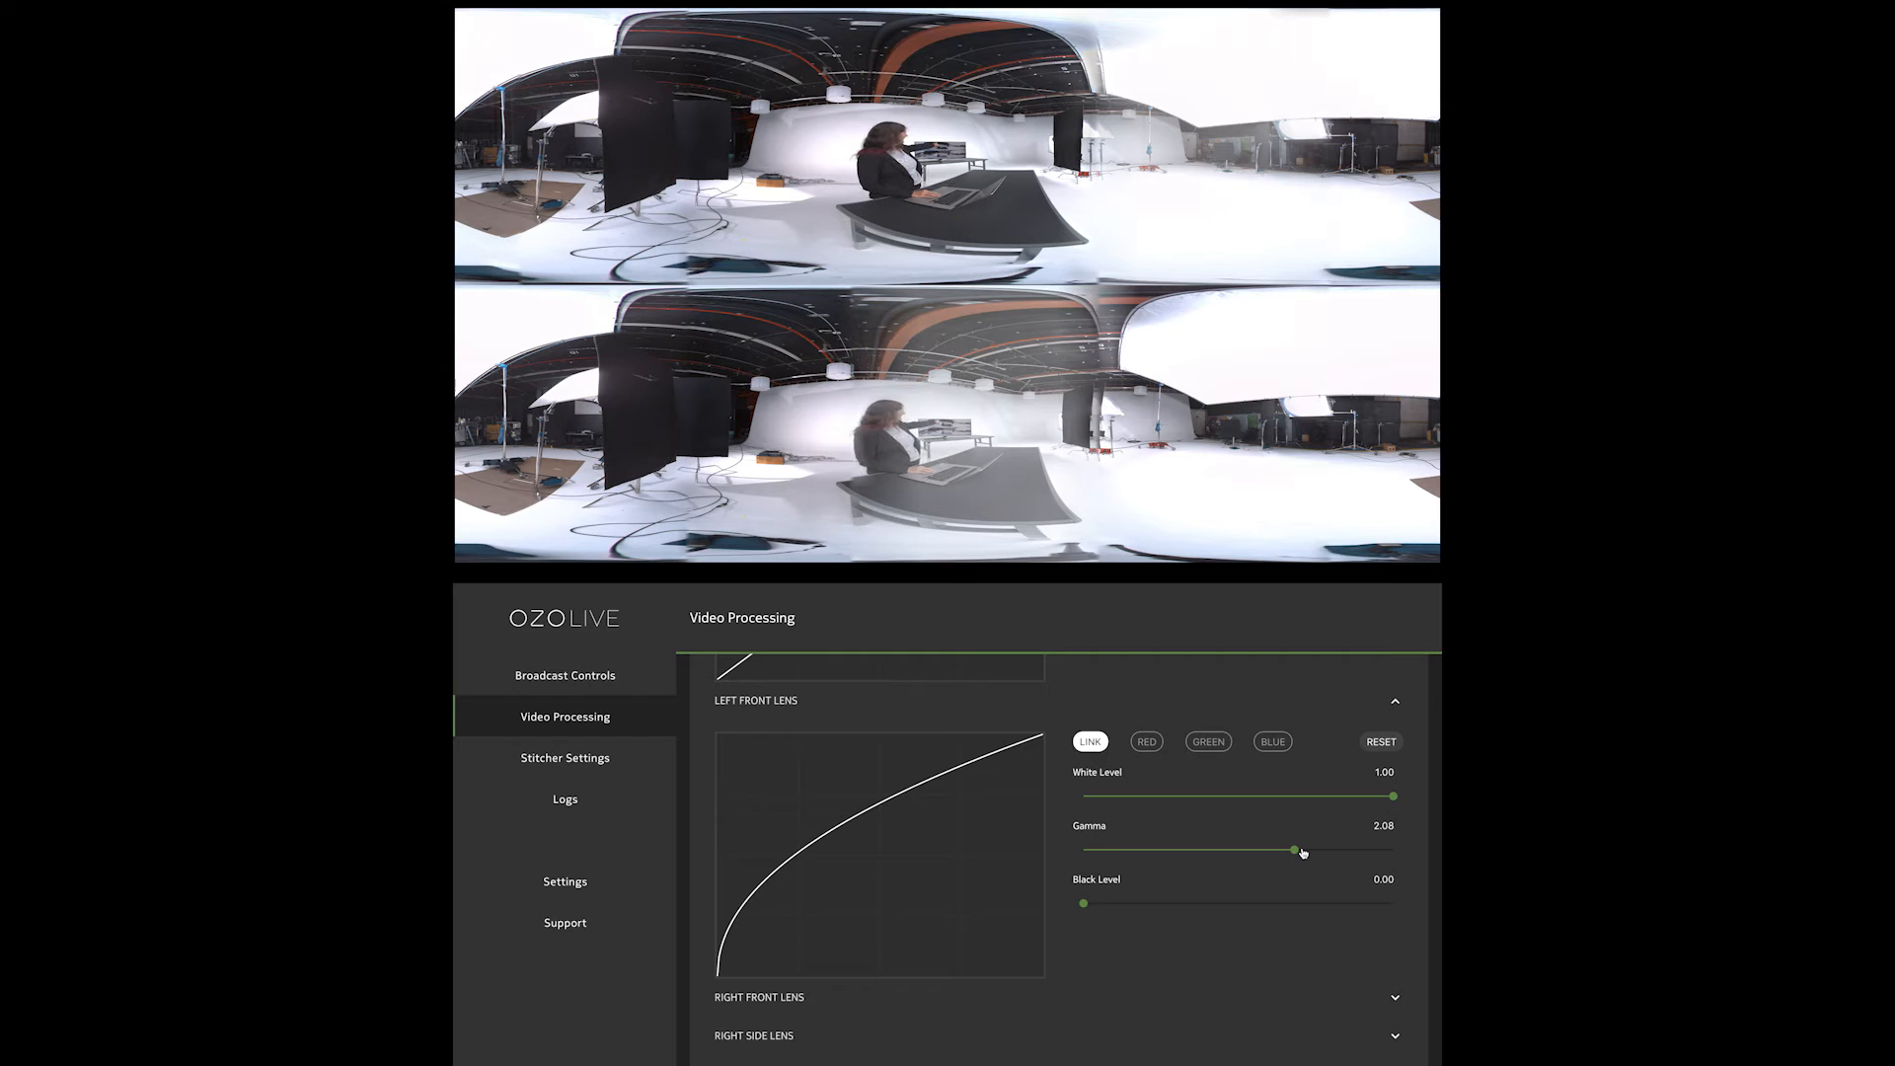
pyautogui.moveTo(1302, 852); pyautogui.dragTo(1347, 854)
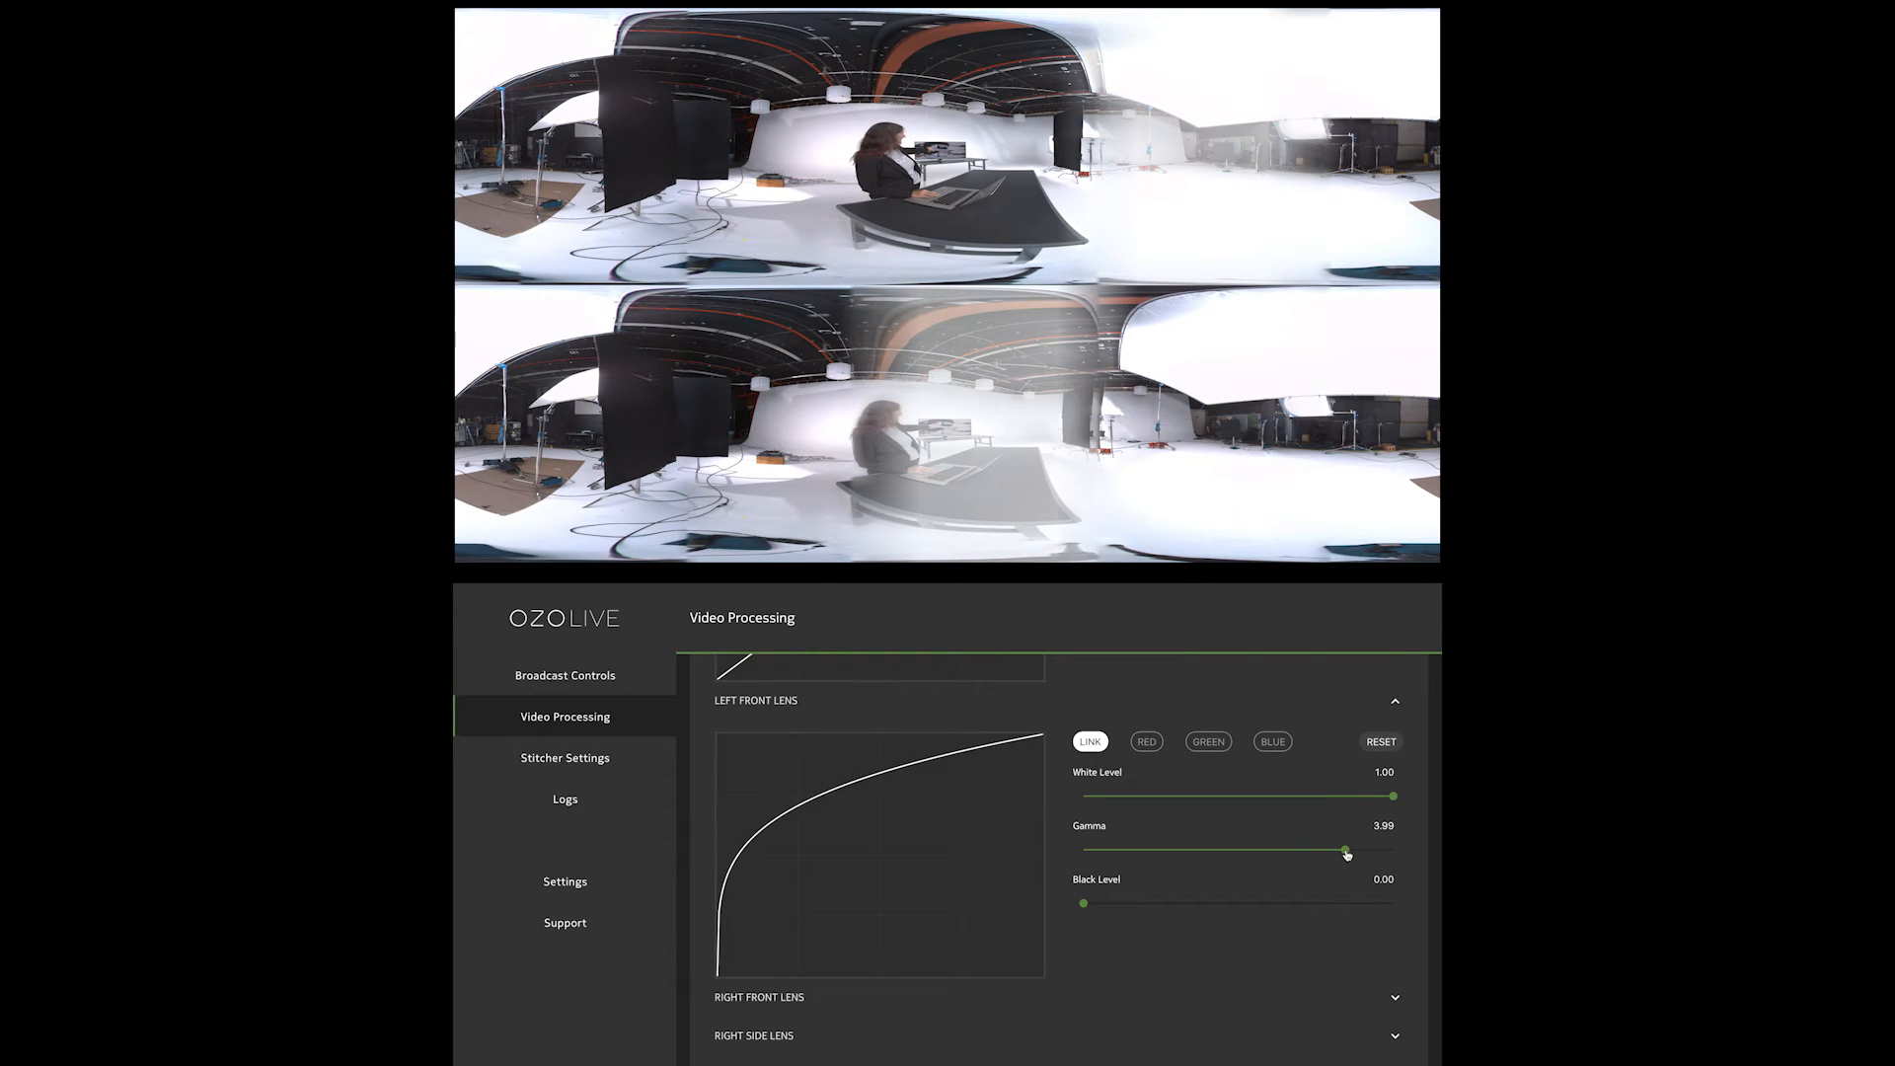
pyautogui.click(1379, 742)
# Try raising the right front lens's linked gamma to 6.26, and reset that lens's correction
pyautogui.click(756, 999)
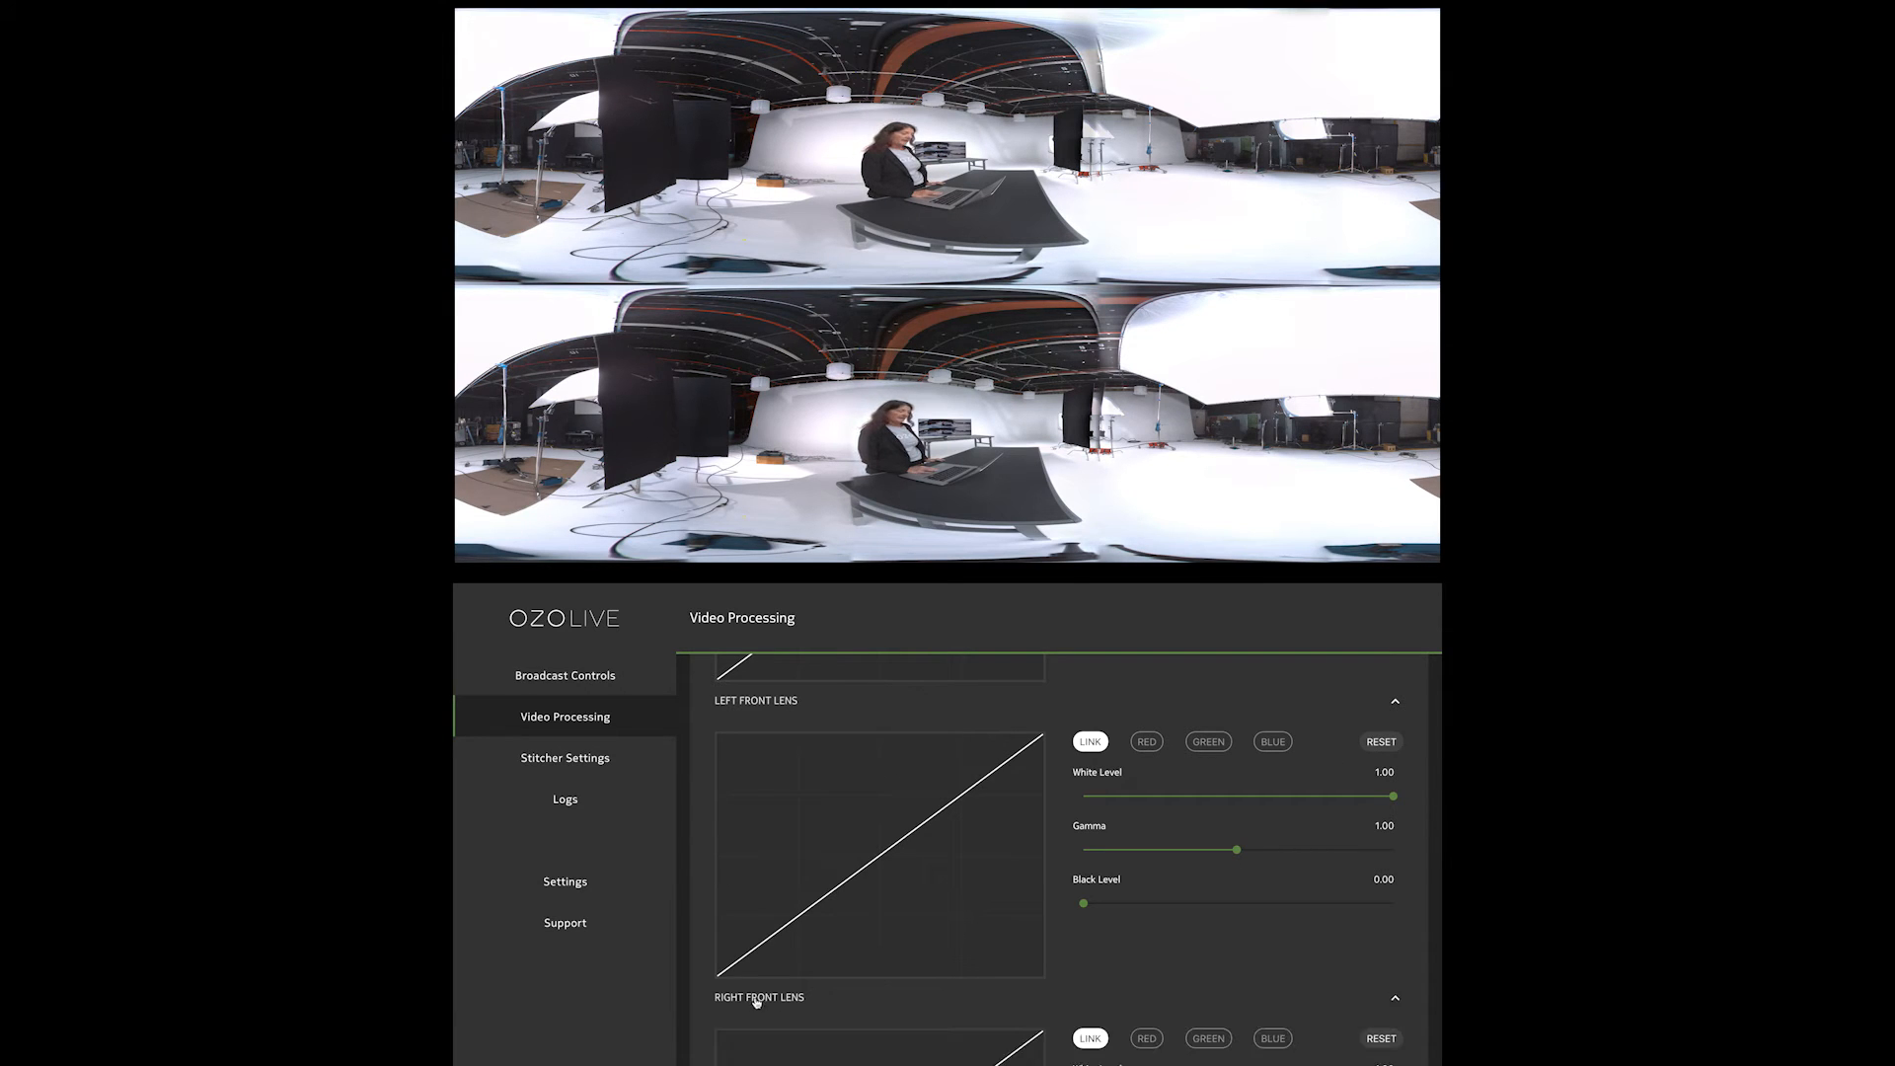
pyautogui.scroll(-4, 961, 939)
pyautogui.moveTo(1237, 807); pyautogui.dragTo(1383, 812)
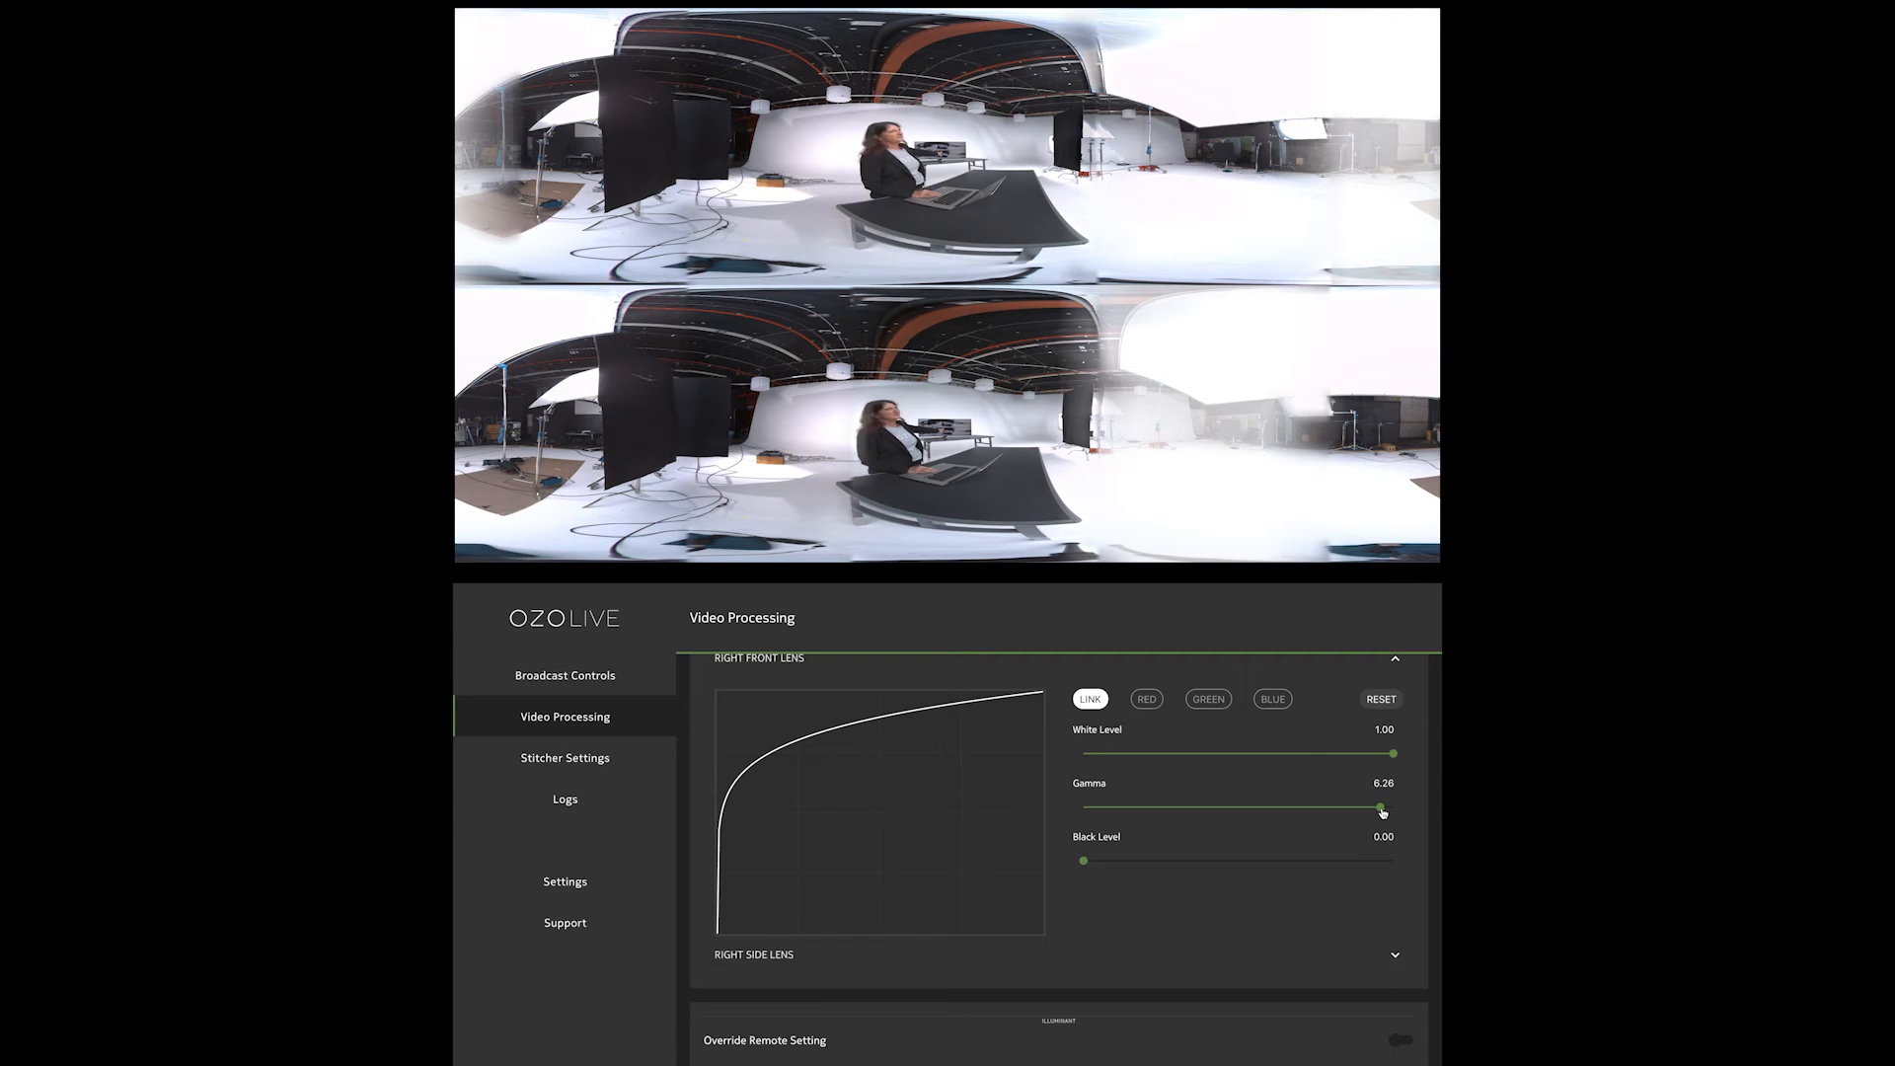
pyautogui.click(1380, 699)
# Enable the override of the remote illuminant setting and set the illuminant to 5003 K
pyautogui.scroll(-1, 901, 1052)
pyautogui.scroll(4, 926, 911)
pyautogui.scroll(-1, 926, 912)
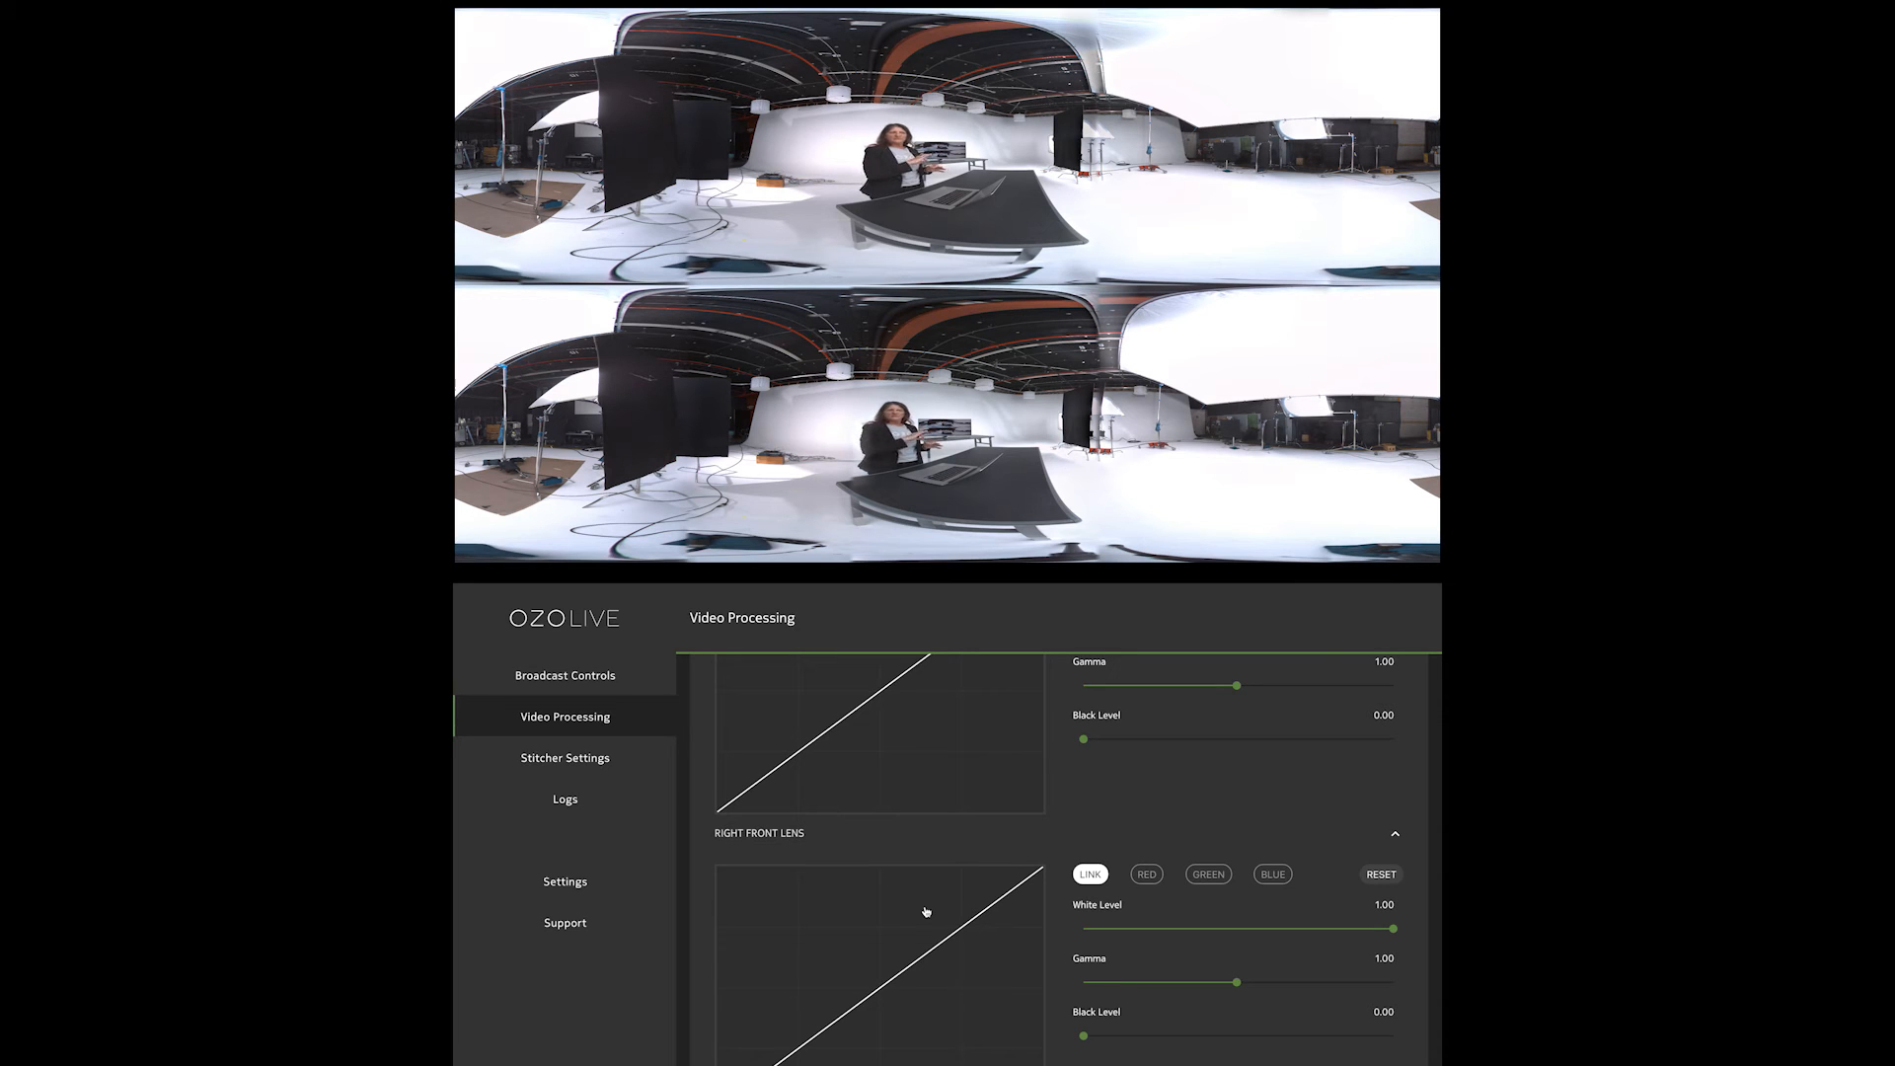
pyautogui.scroll(-5, 926, 911)
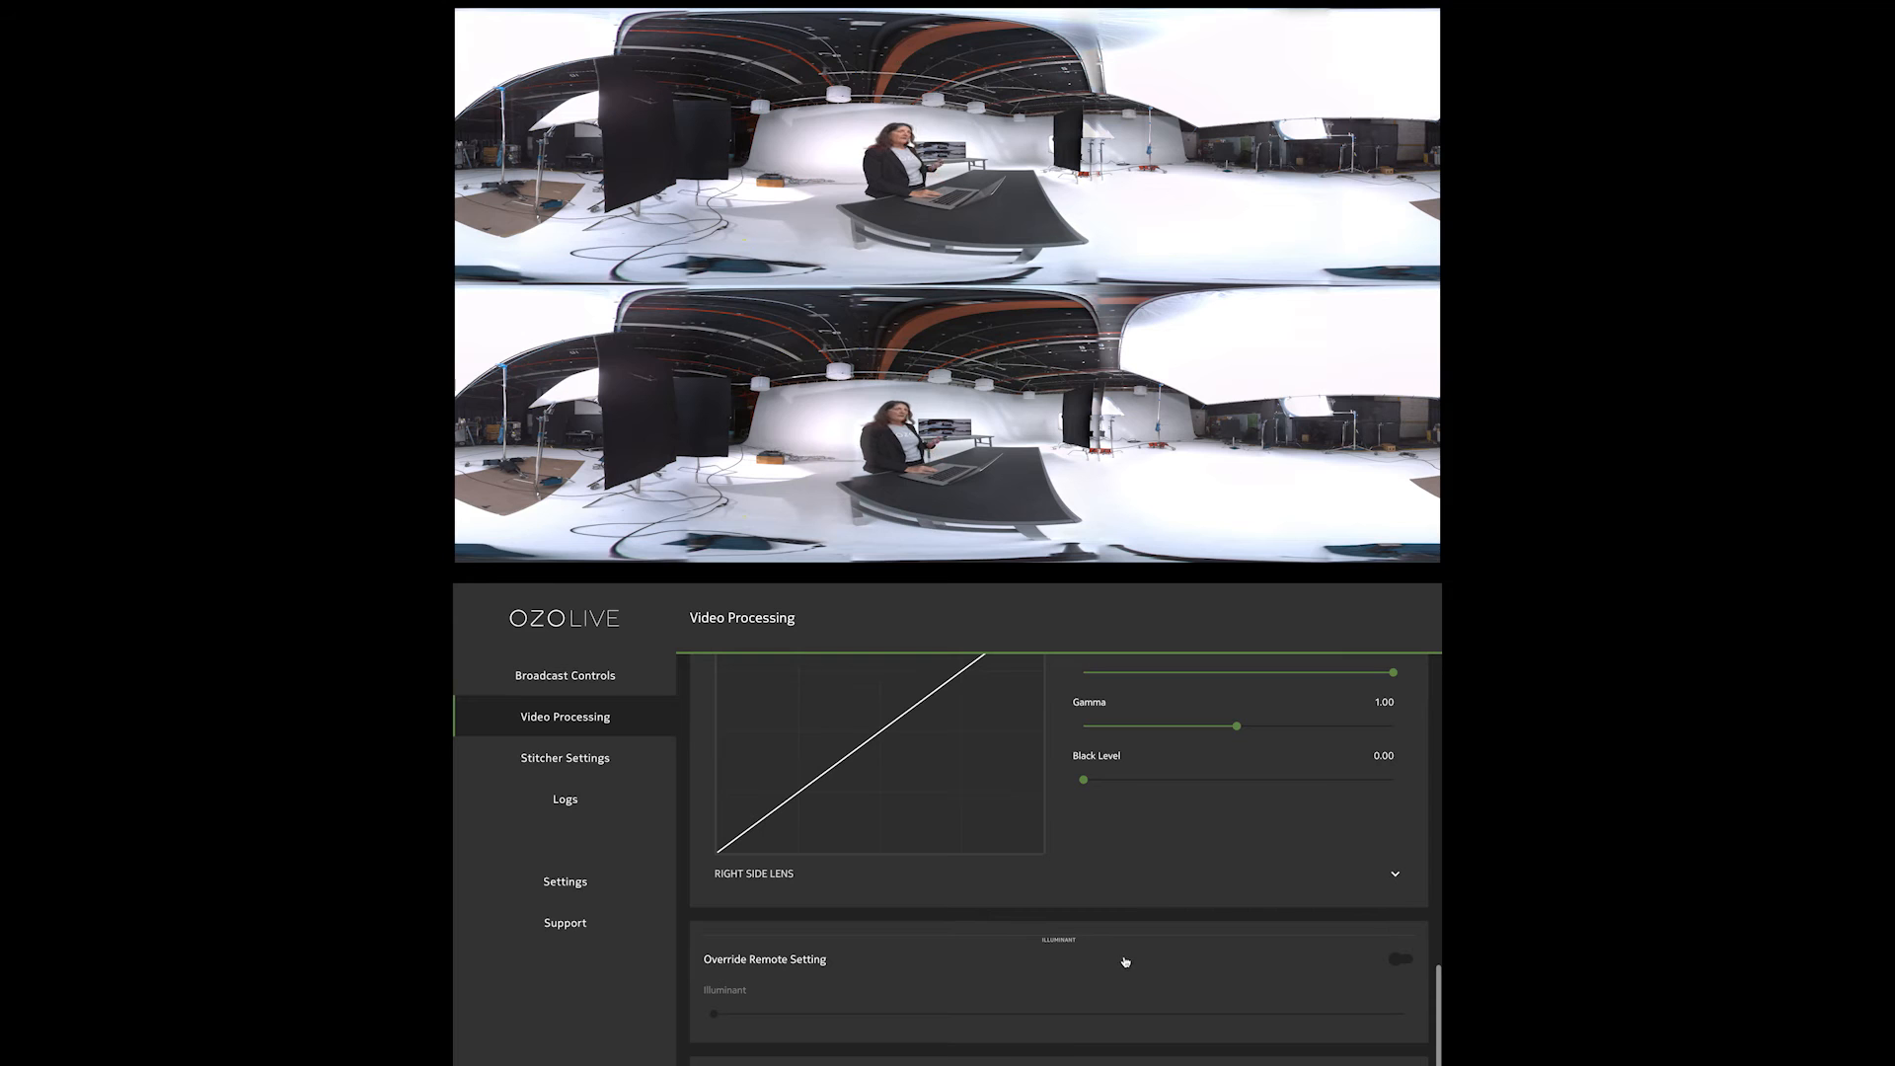
pyautogui.scroll(-1, 1124, 965)
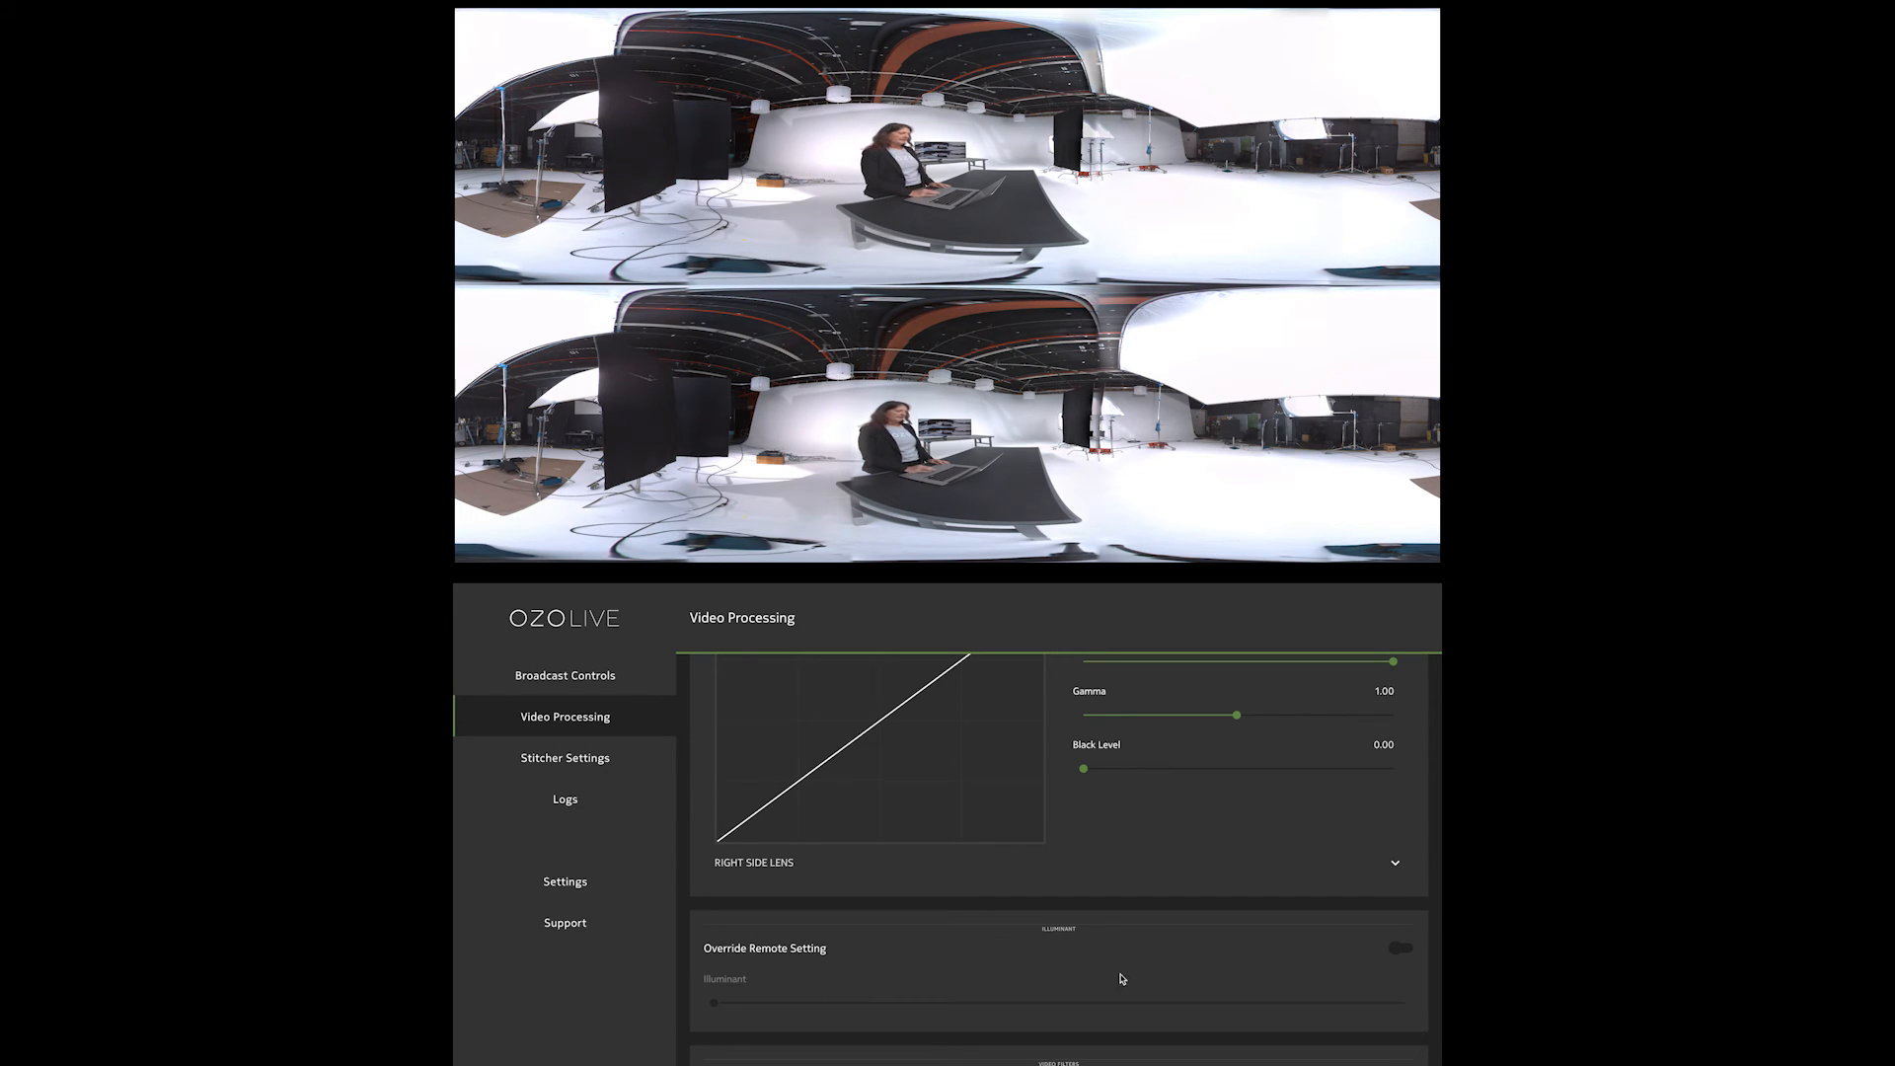
pyautogui.click(1398, 948)
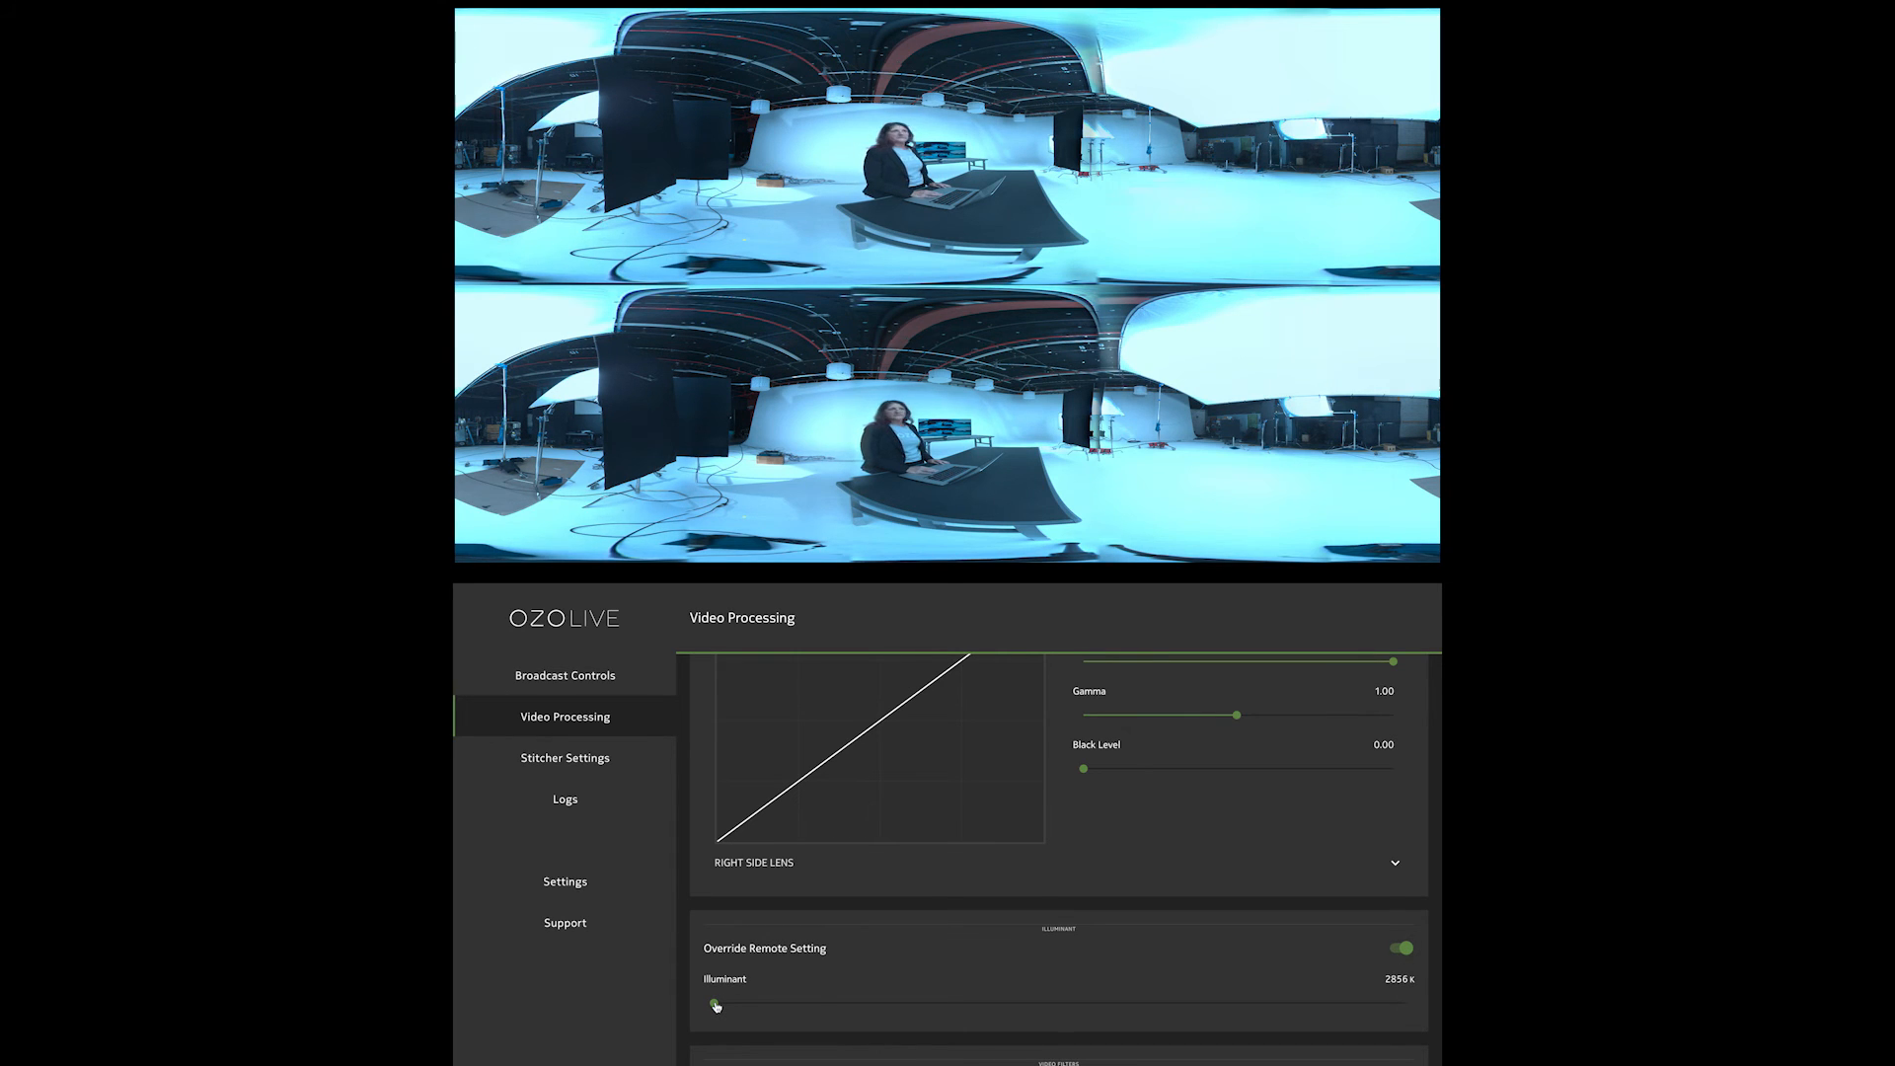
pyautogui.moveTo(716, 1005); pyautogui.dragTo(1145, 1004)
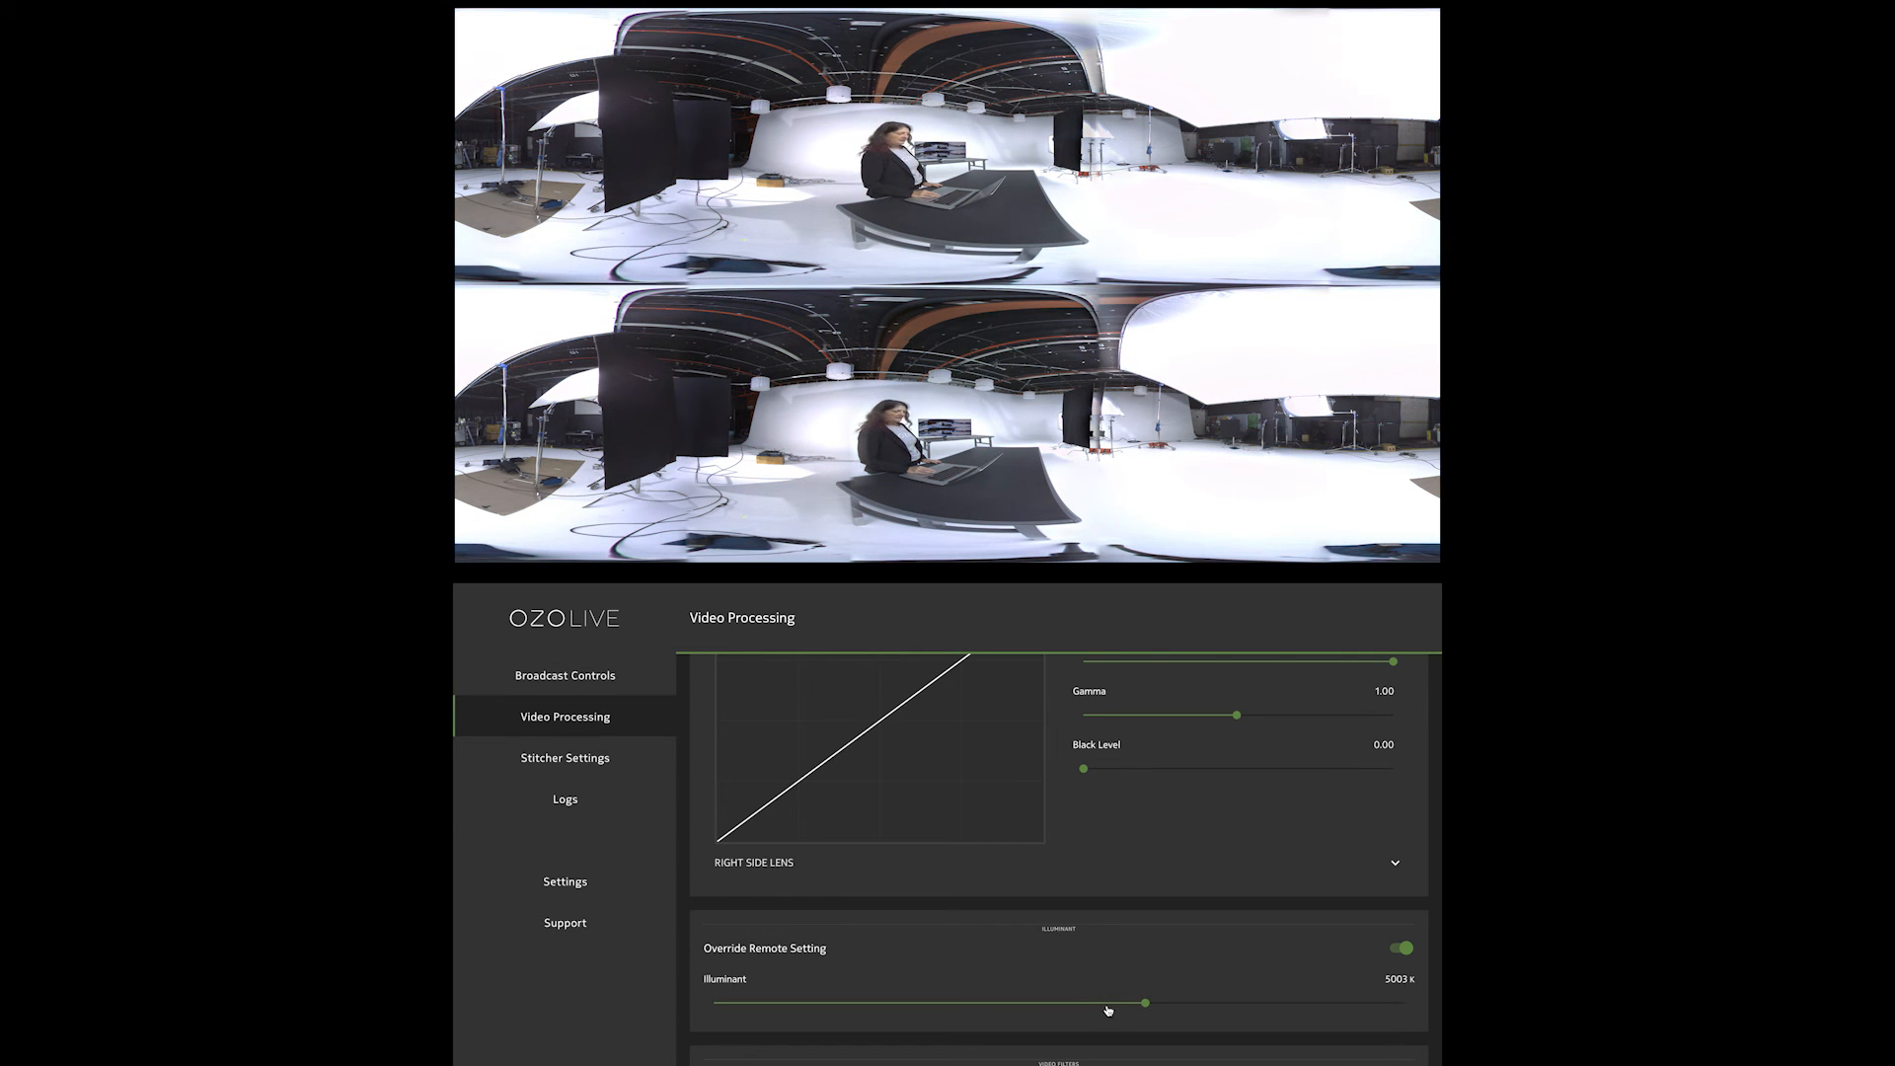
# Compare illuminant values of 5503 K and 4230 K, leaving the illuminant at 5503 K
pyautogui.moveTo(1145, 1004); pyautogui.dragTo(1232, 1008)
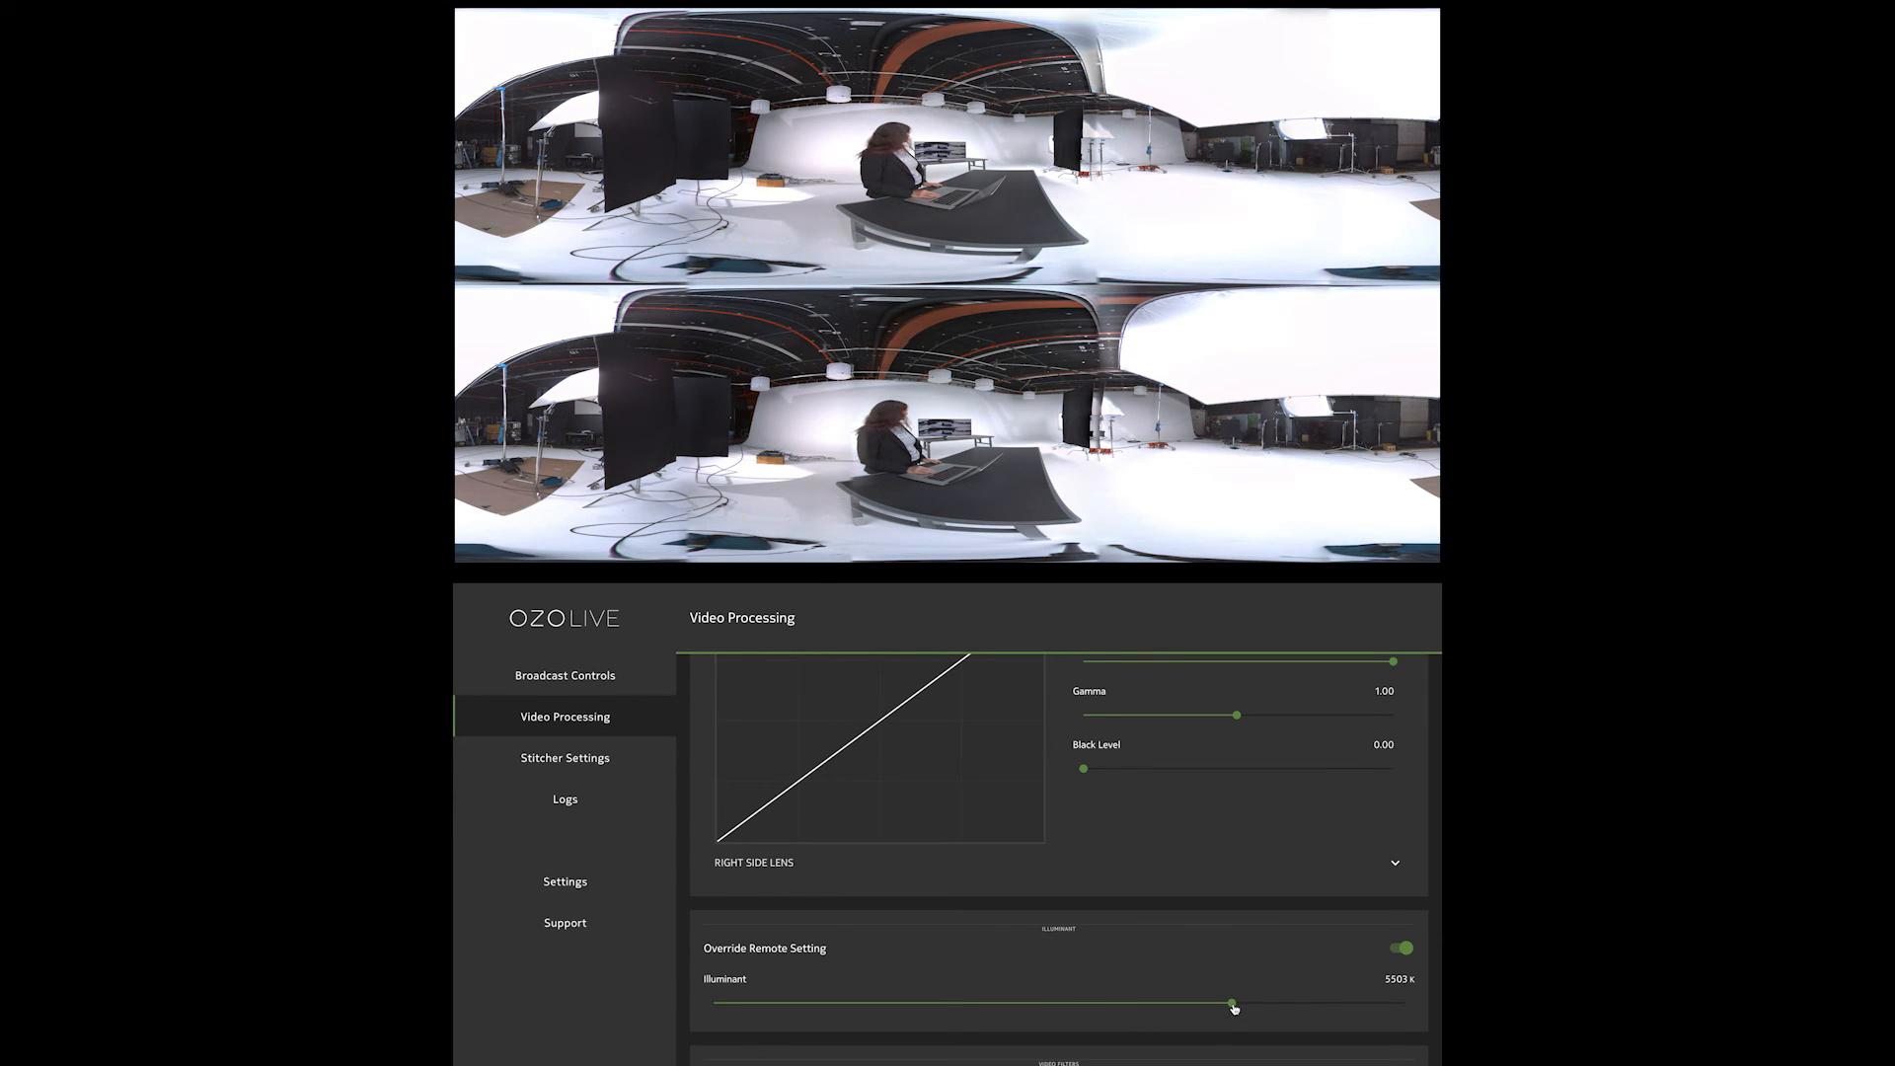
pyautogui.moveTo(1233, 1008); pyautogui.dragTo(1059, 1003)
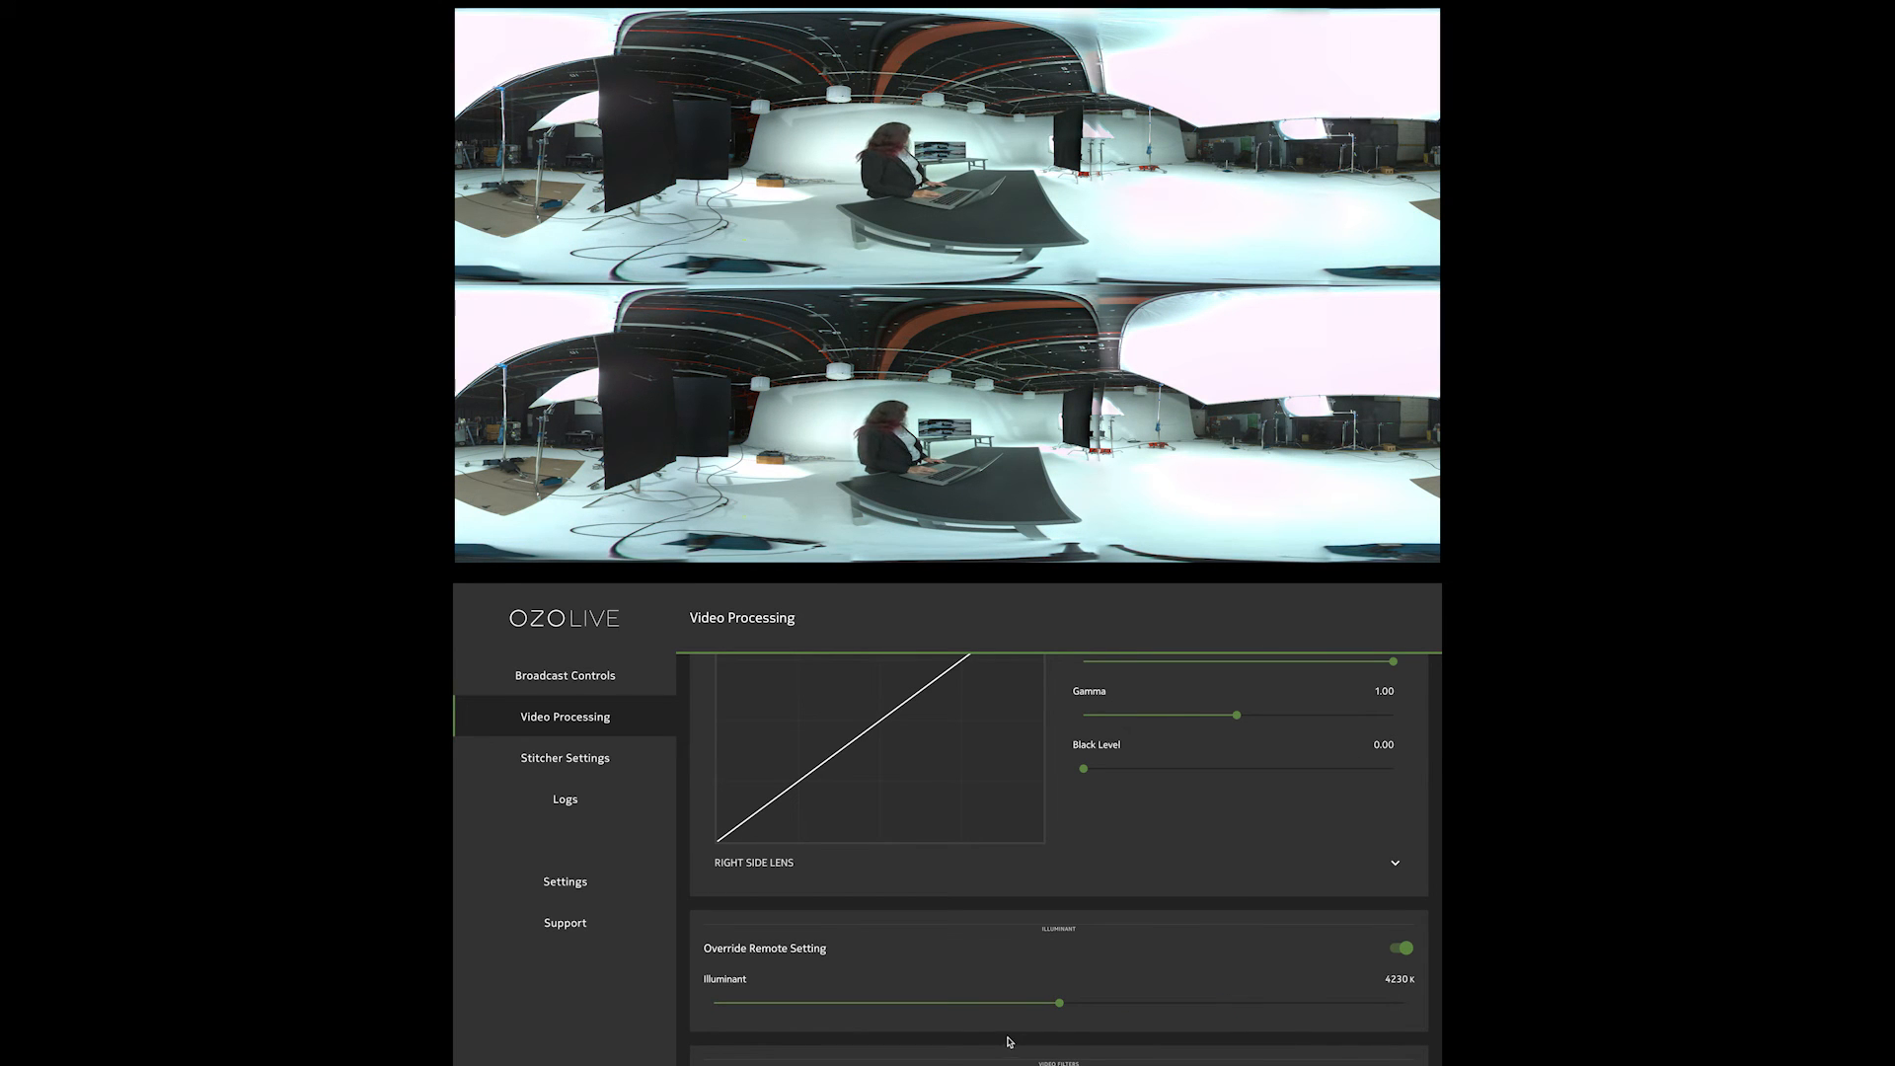
pyautogui.moveTo(1059, 1004); pyautogui.dragTo(1232, 1022)
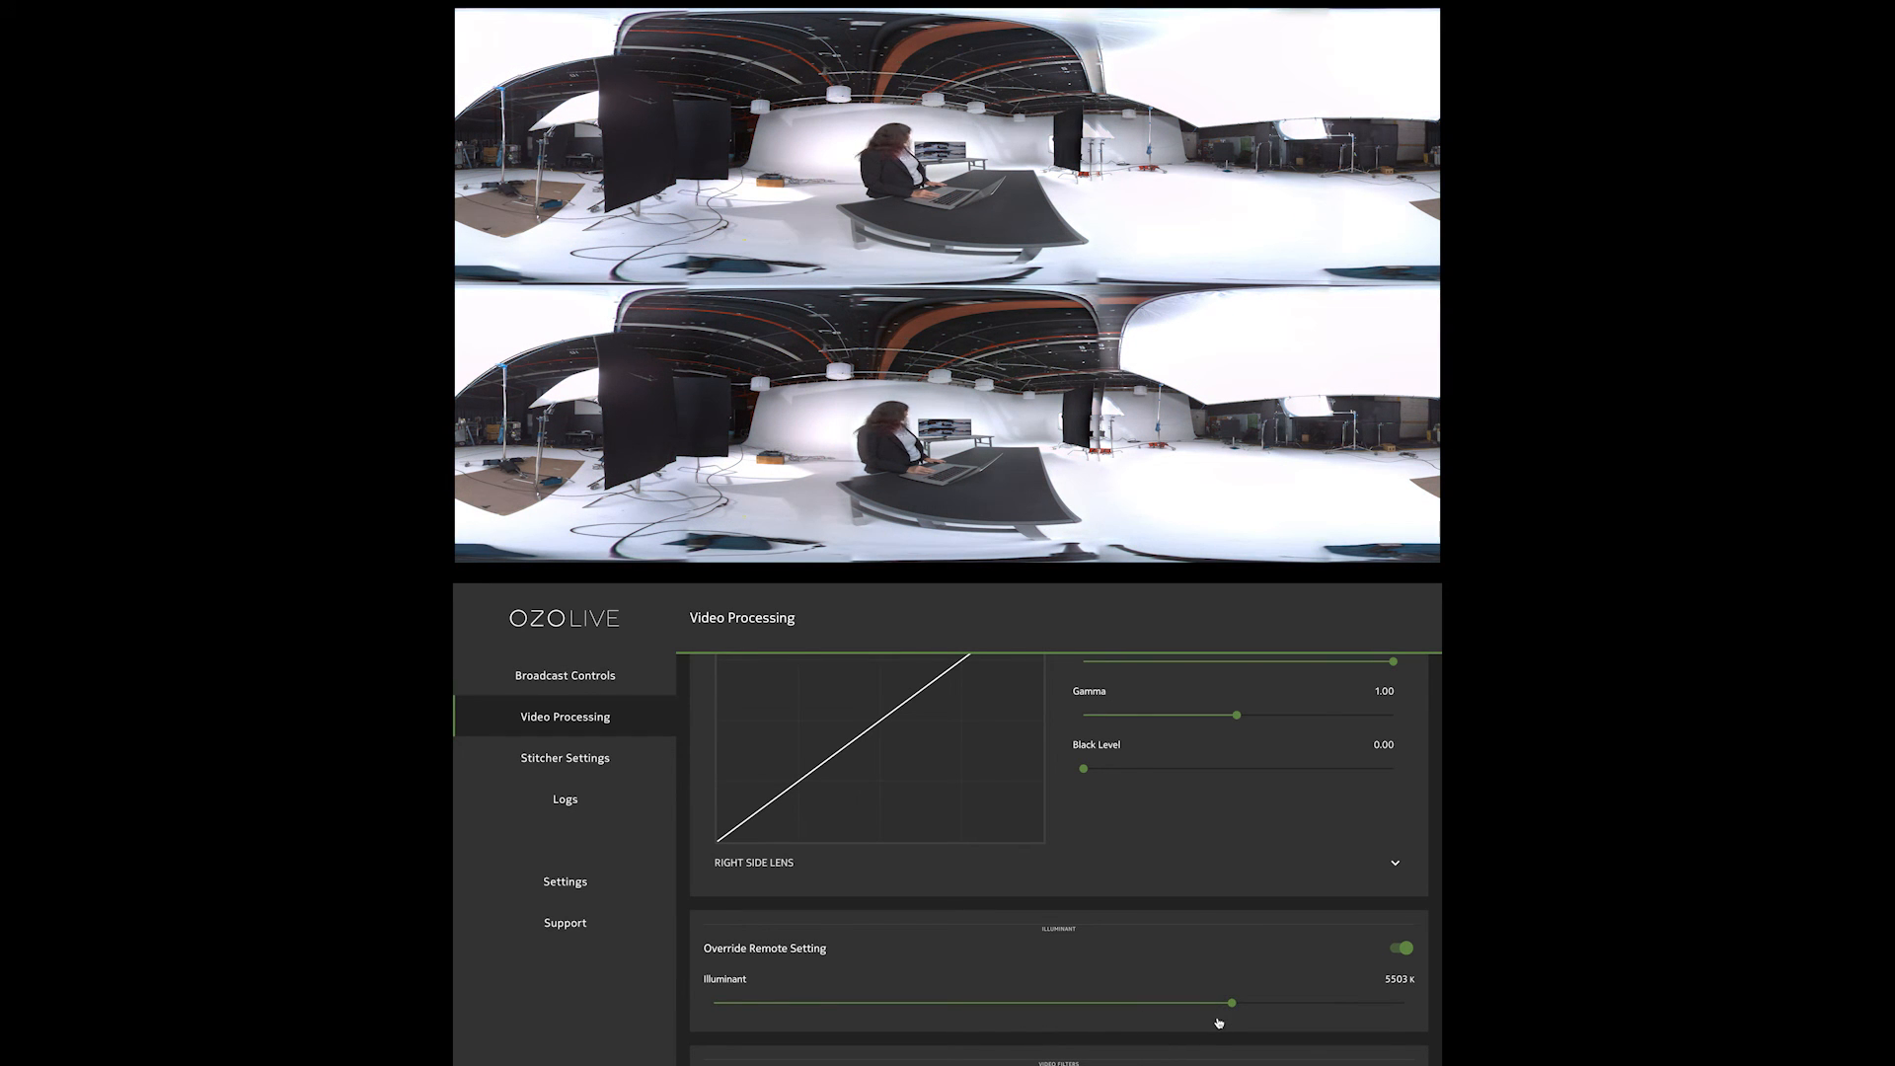
pyautogui.scroll(-1, 1219, 1024)
pyautogui.scroll(1, 1195, 1017)
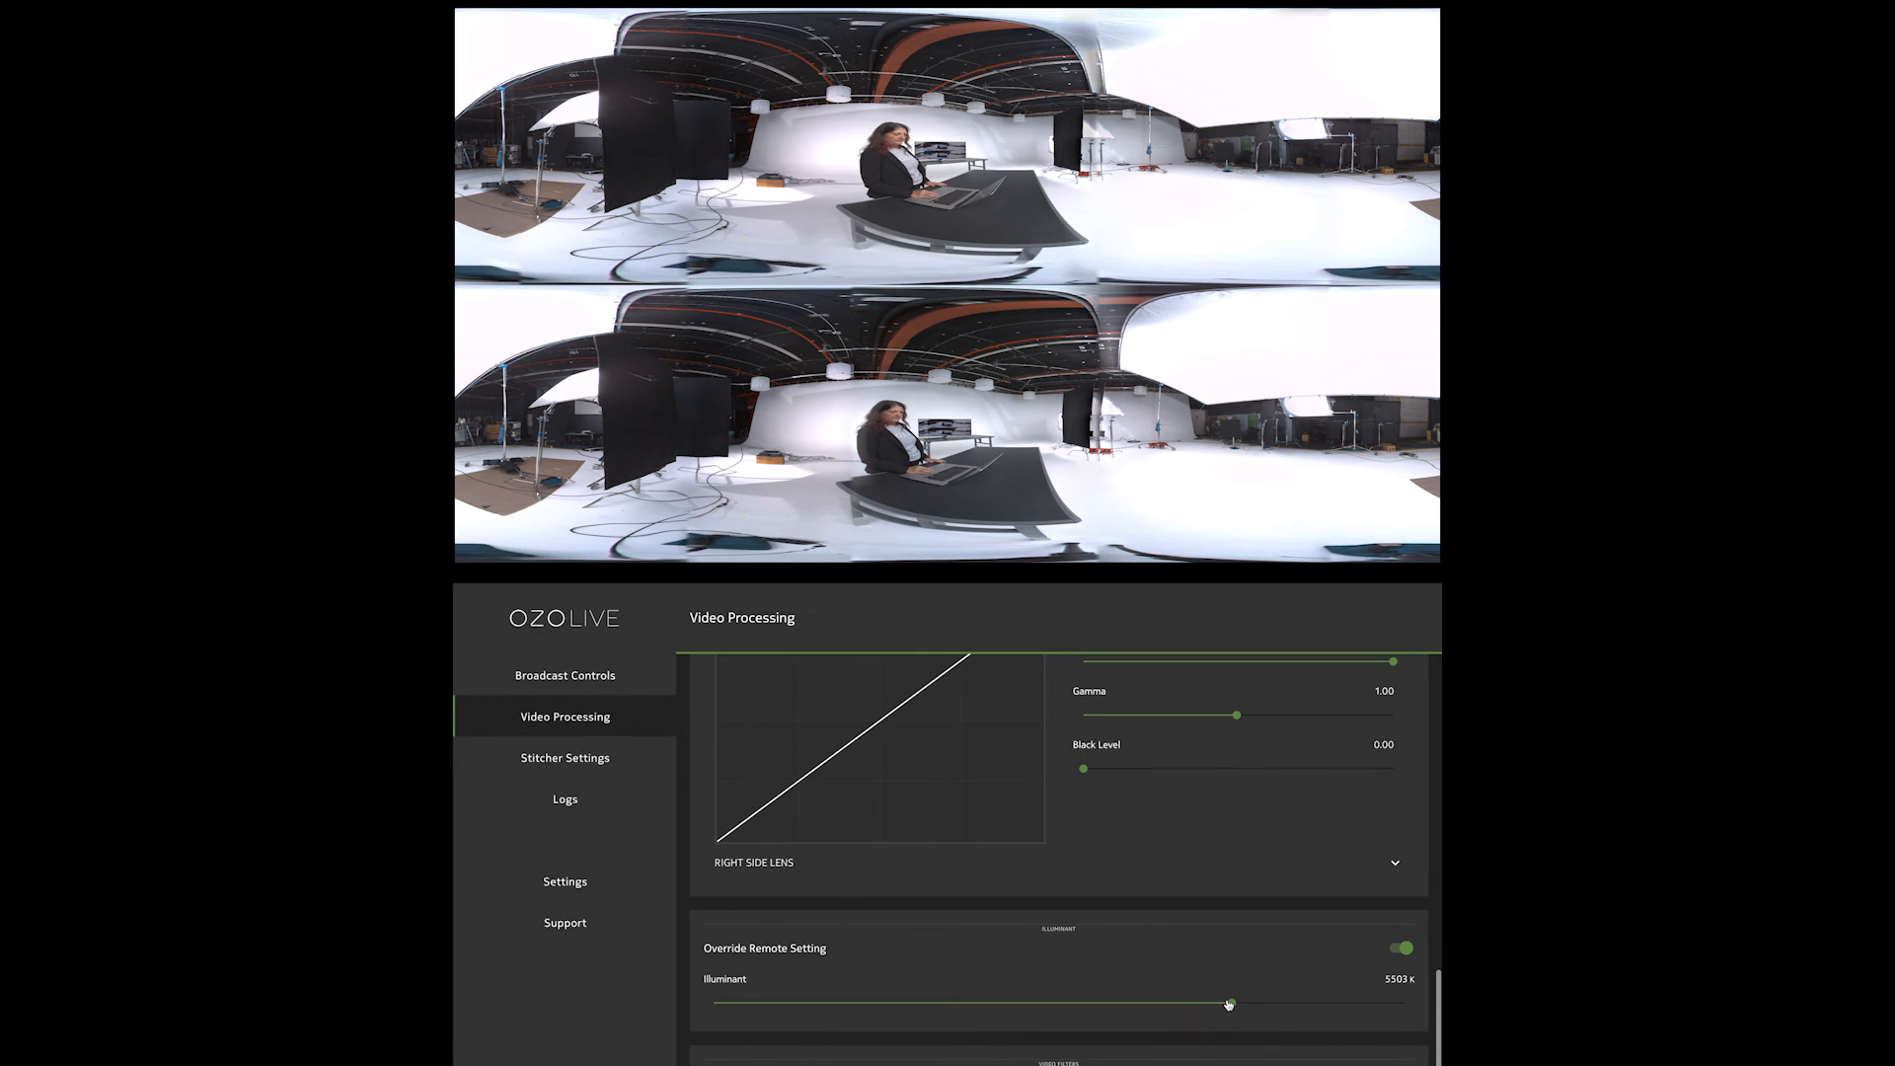
pyautogui.scroll(-1, 1058, 857)
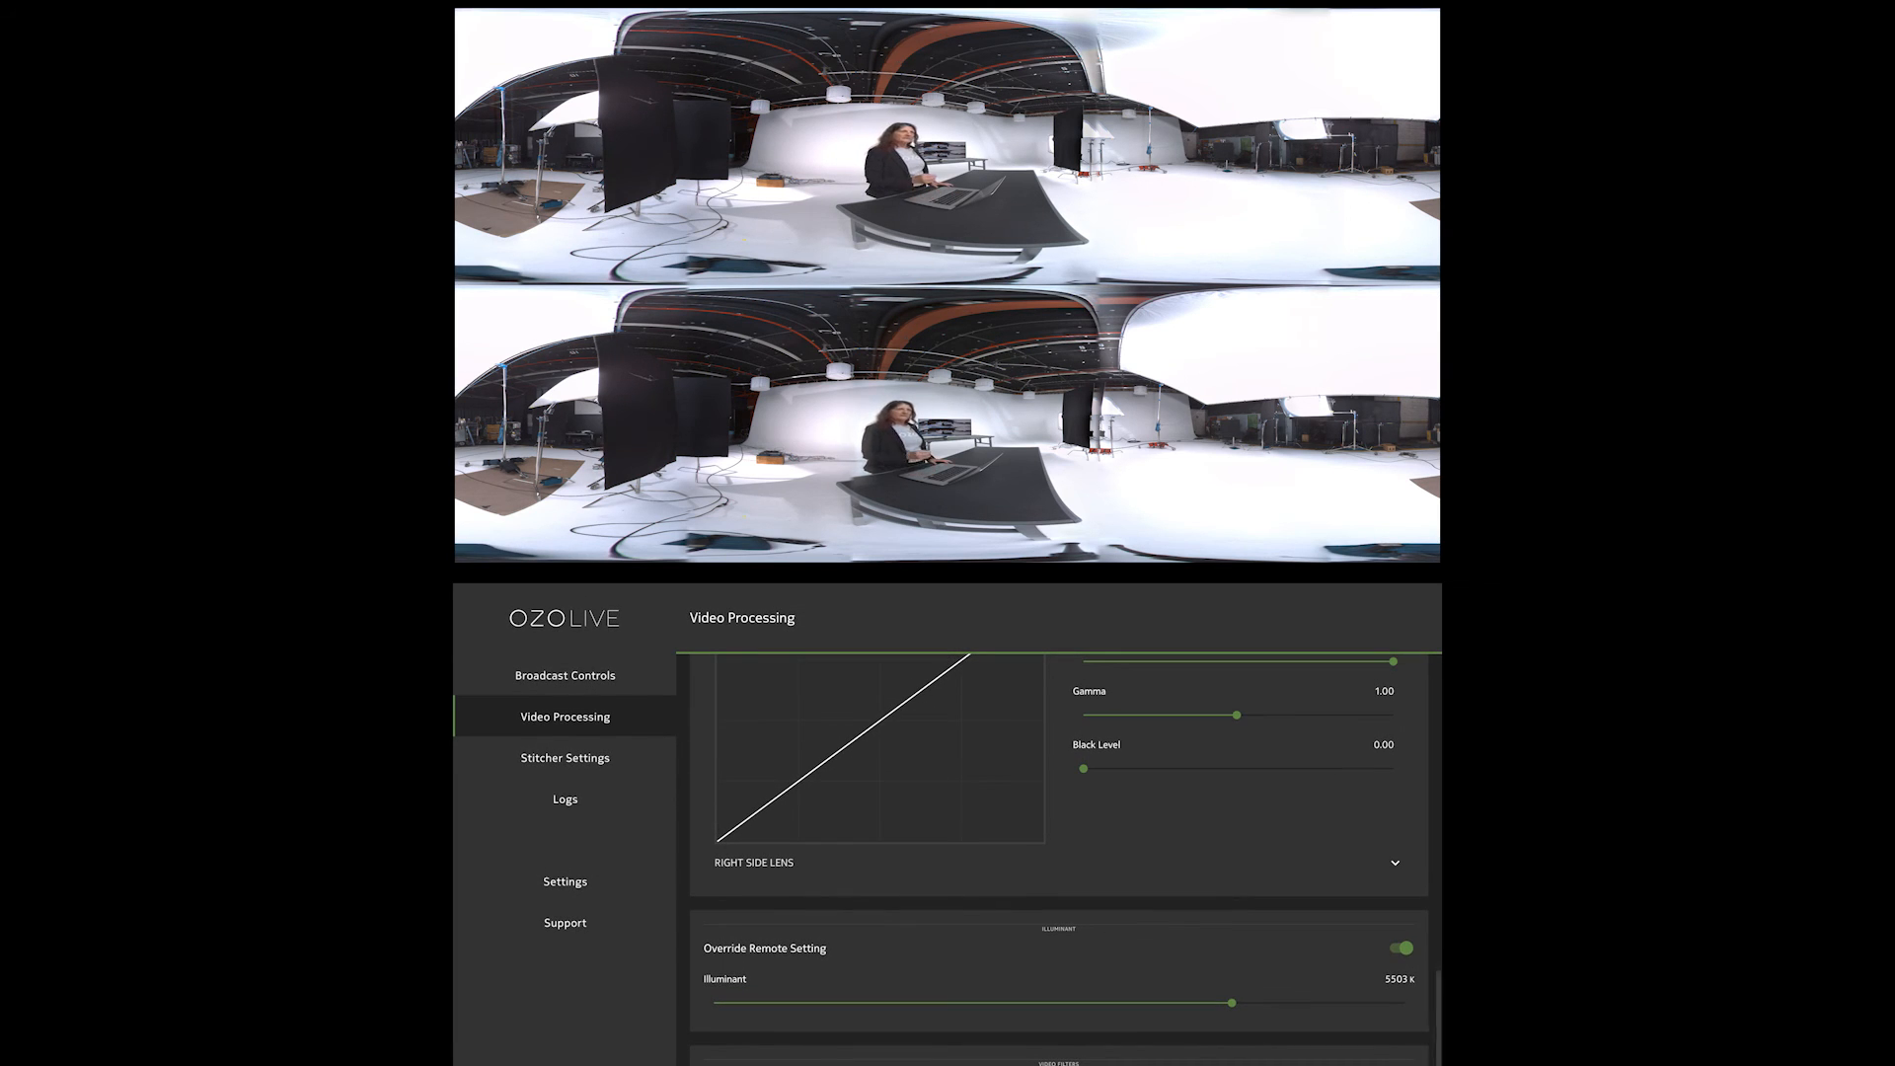